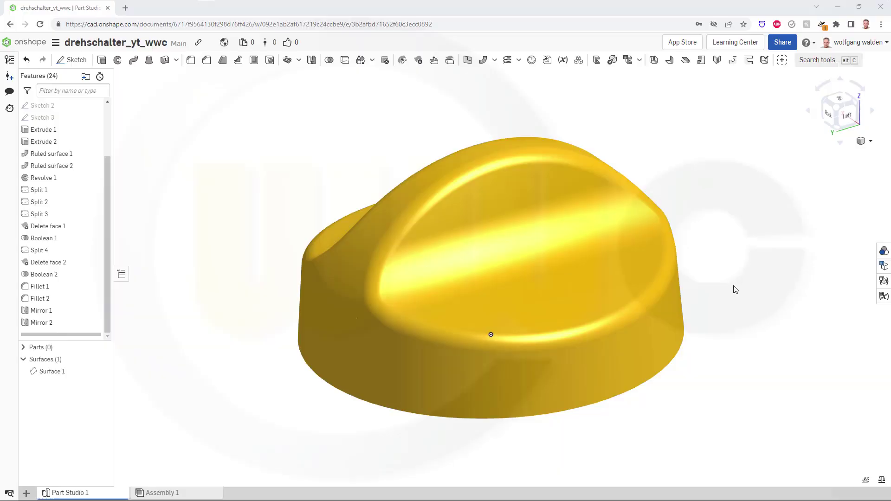
Orbit the finished knob model to view it from another side.
mouse_move(733, 293)
right_down()
mouse_move(737, 308)
mouse_move(724, 277)
mouse_move(749, 279)
mouse_move(752, 302)
mouse_move(740, 279)
mouse_move(744, 300)
right_up()
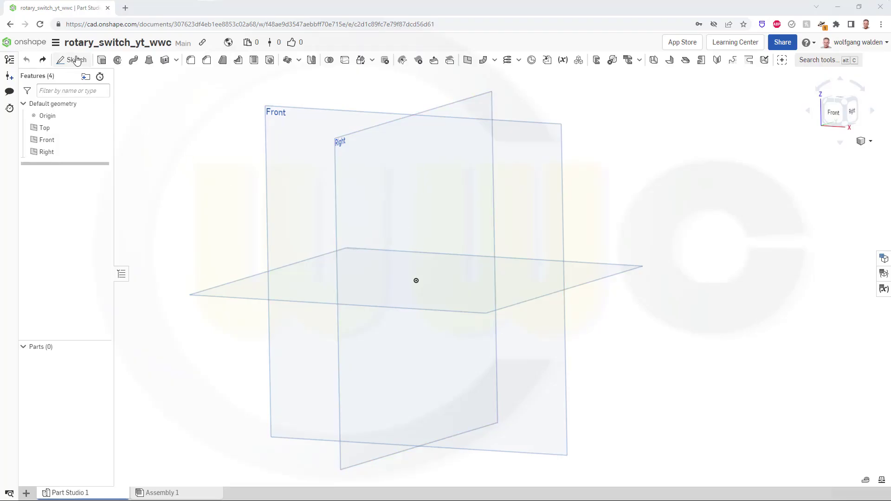
Start a sketch on the Front plane and draw a 100-long vertical line up from the origin.
click(73, 60)
click(306, 113)
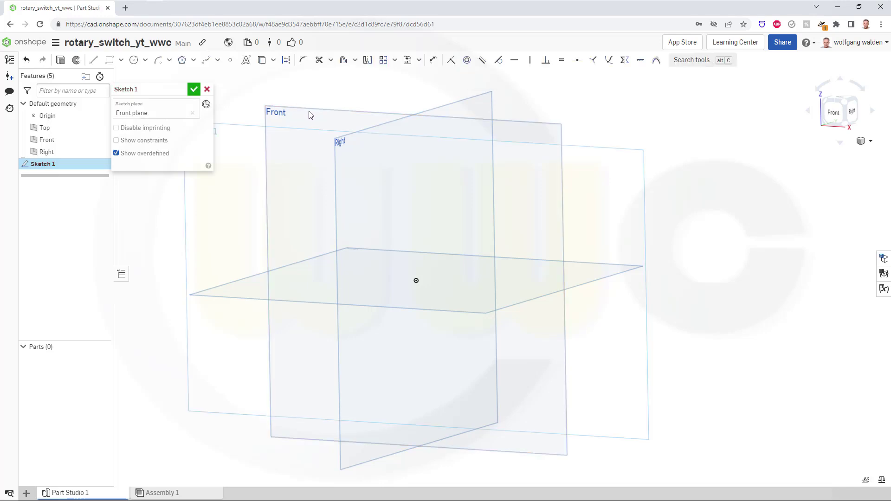
click(834, 122)
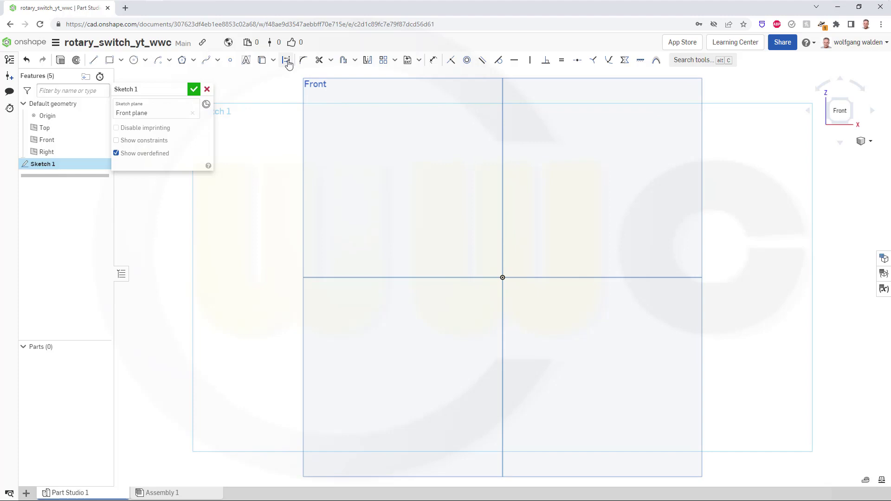
click(94, 60)
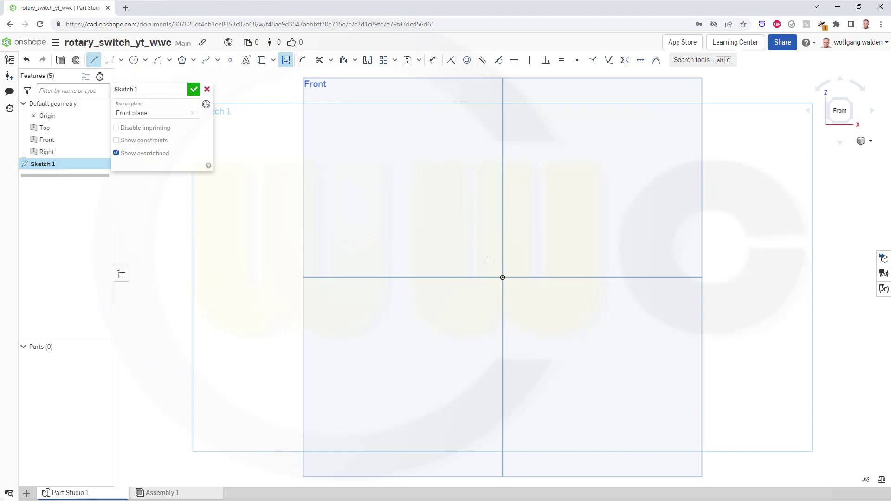
click(499, 277)
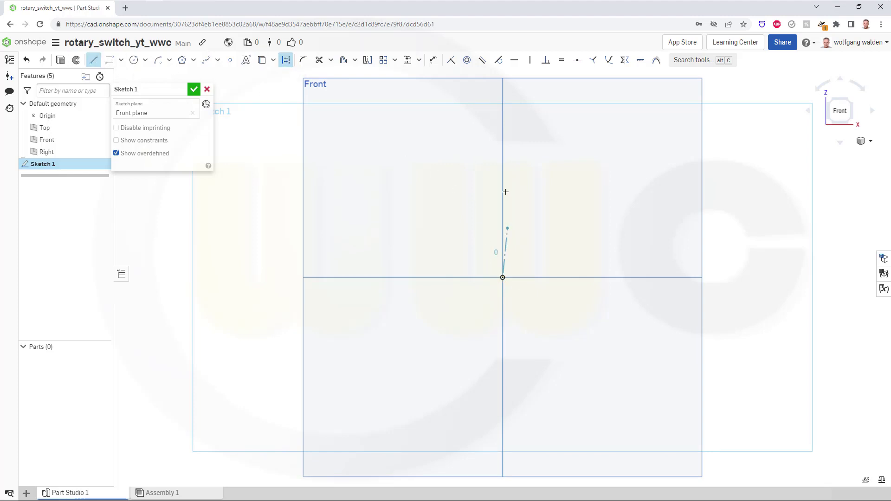
click(502, 156)
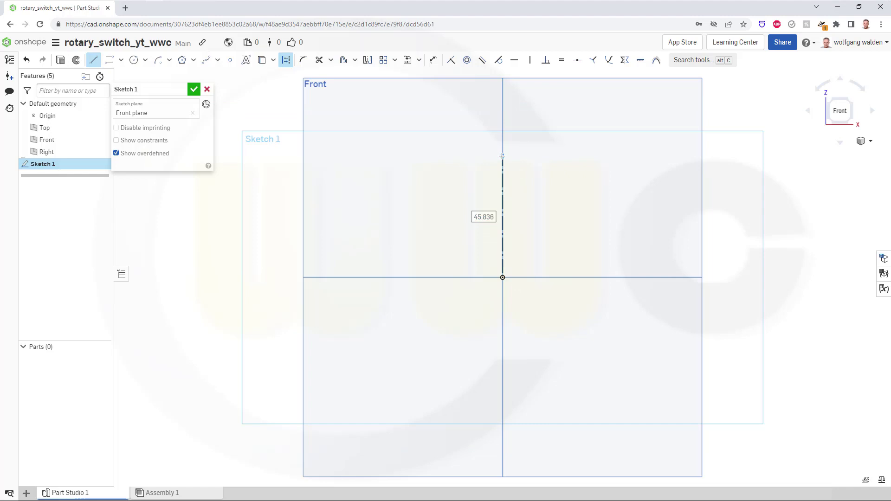
text(100)
key(Return)
key(Escape)
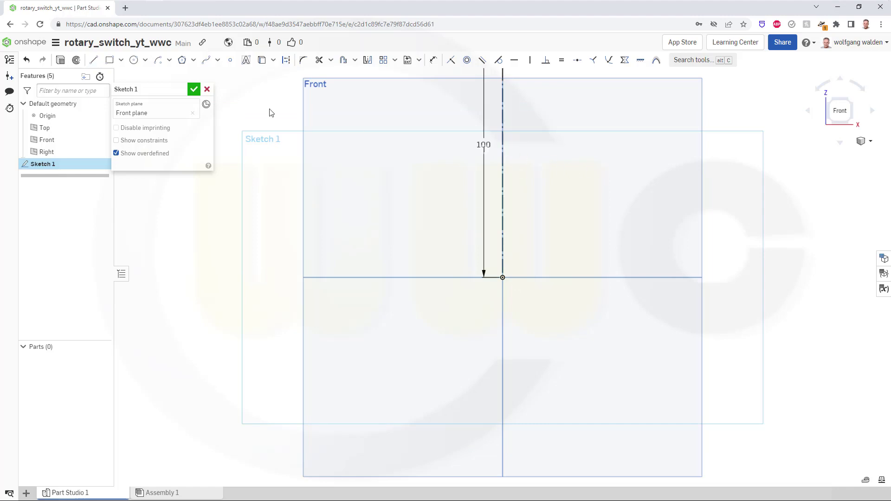
Draw a second line tilting up from the horizontal axis and dimension its length to 50.
click(94, 60)
click(625, 278)
click(604, 169)
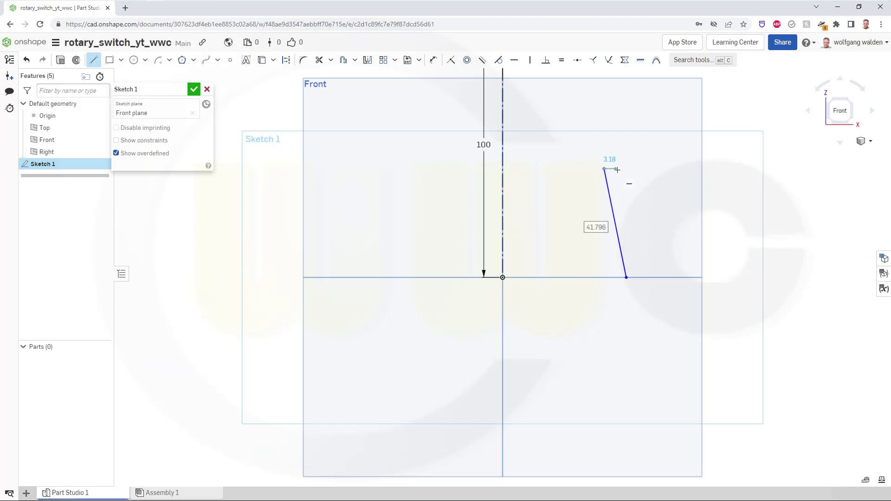
key(Escape)
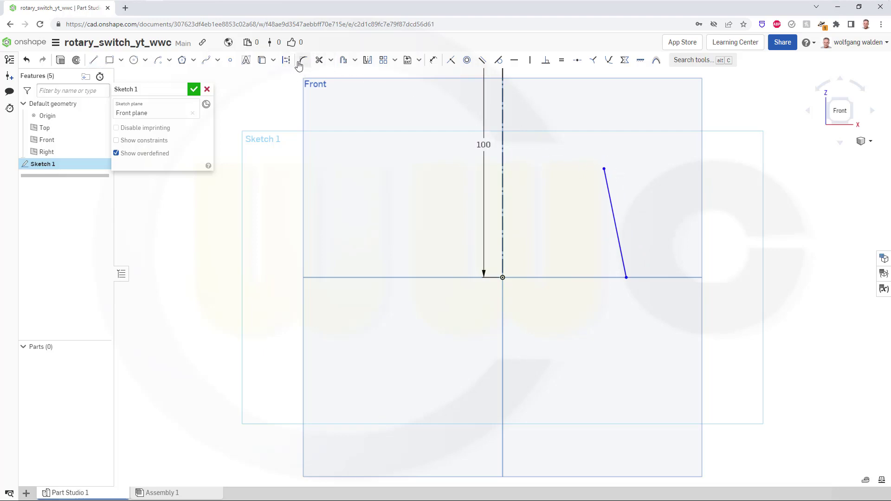
click(435, 61)
click(616, 219)
click(670, 219)
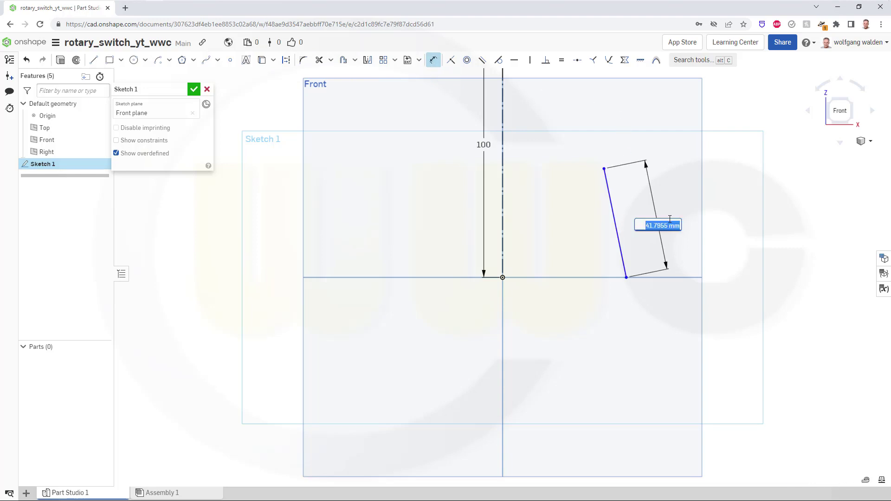
text(50)
key(Return)
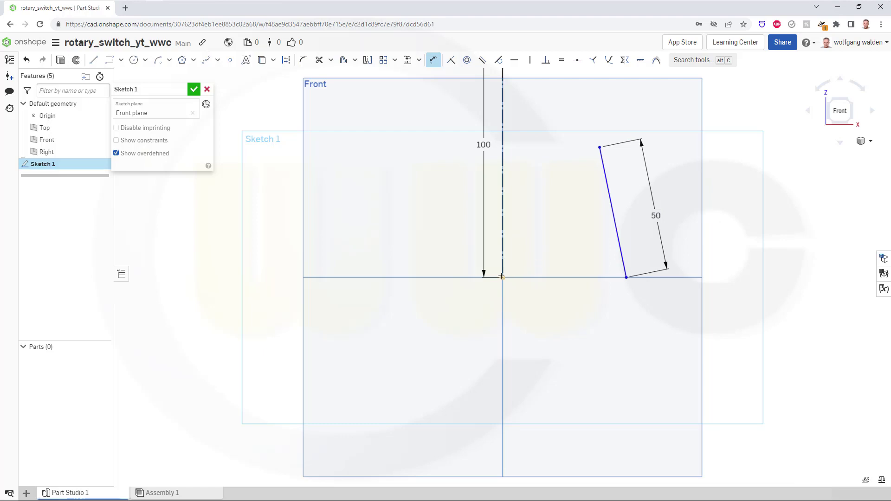
Place the tilted line's base 60 from the origin, angle it 6° from vertical, and finish Sketch 1.
click(625, 278)
click(582, 289)
text(60)
key(Return)
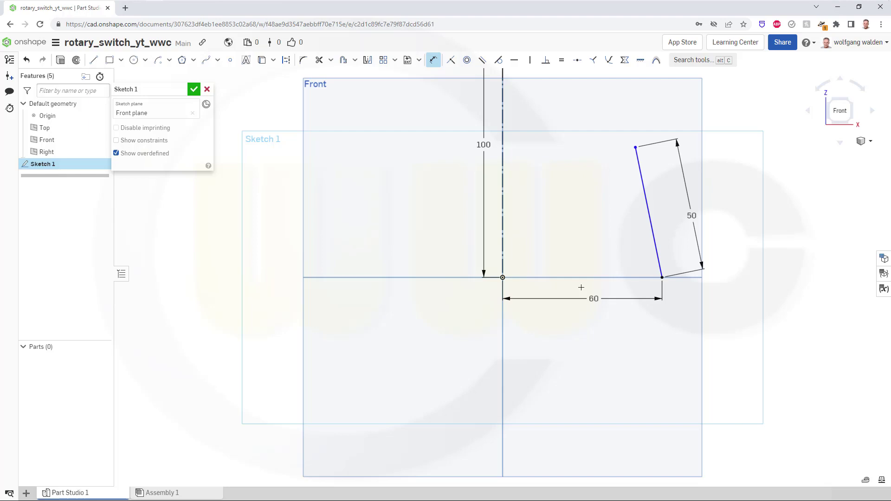
click(504, 188)
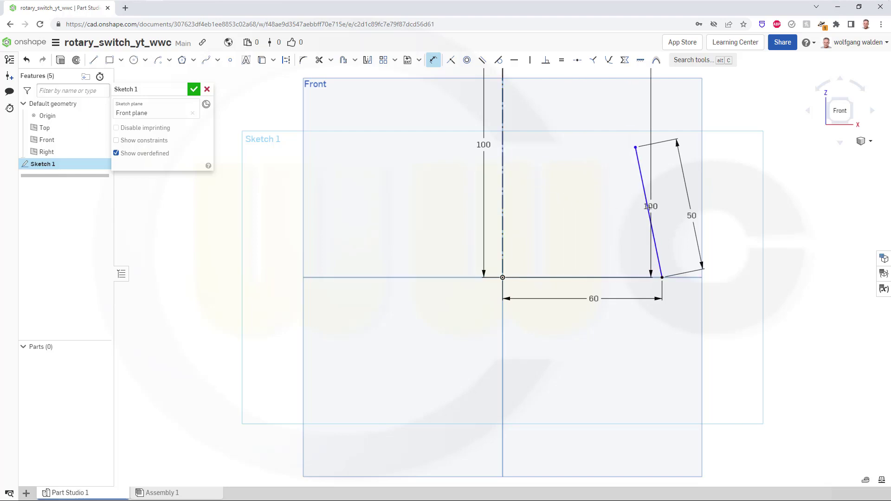
click(647, 202)
click(580, 199)
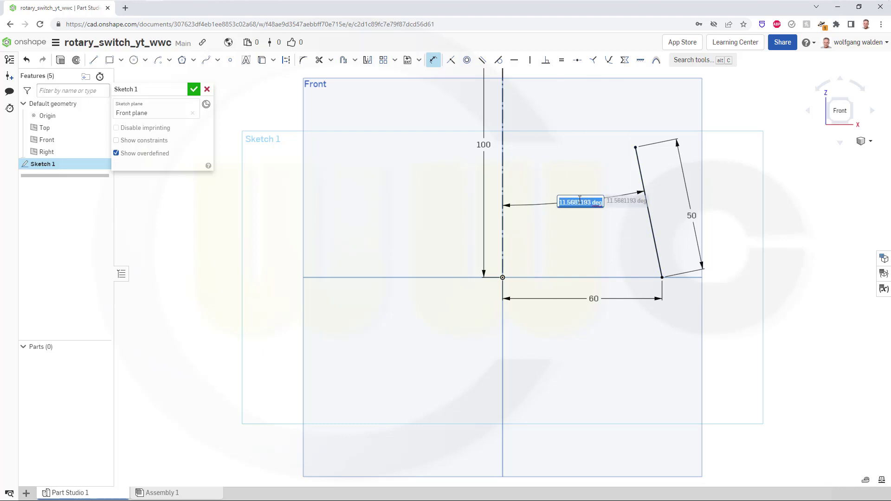
text(6)
key(Return)
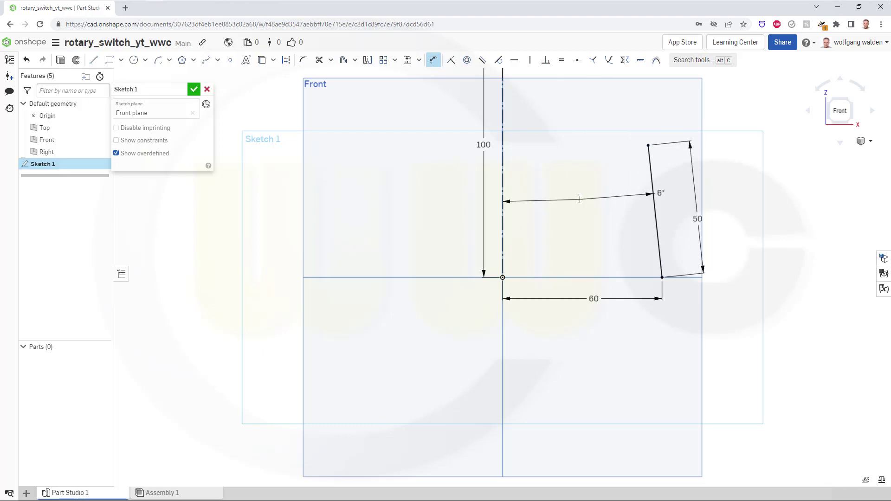
click(194, 89)
Start a new sketch on the Front plane and draw a centre-point arc.
right_drag(559, 197, 534, 195)
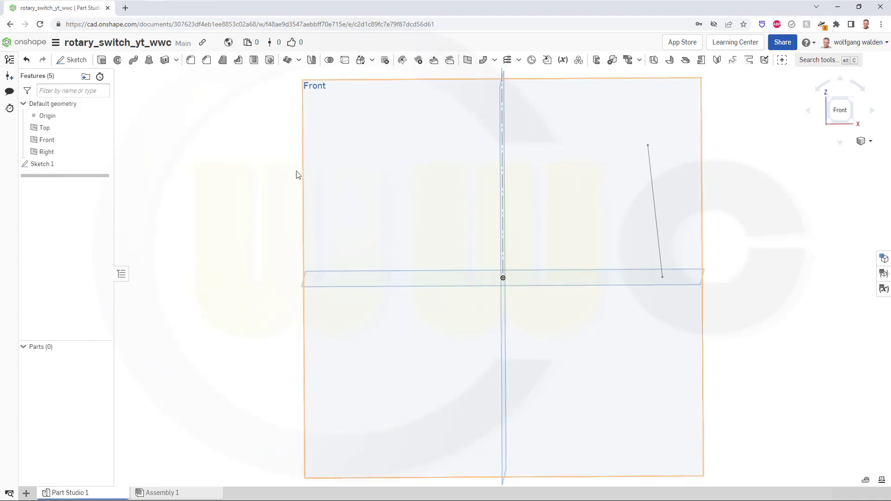
click(75, 60)
click(703, 201)
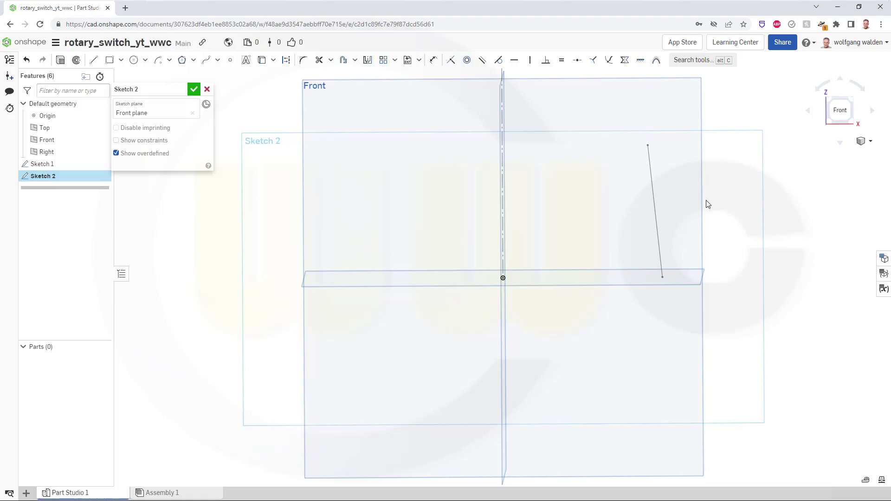
click(846, 110)
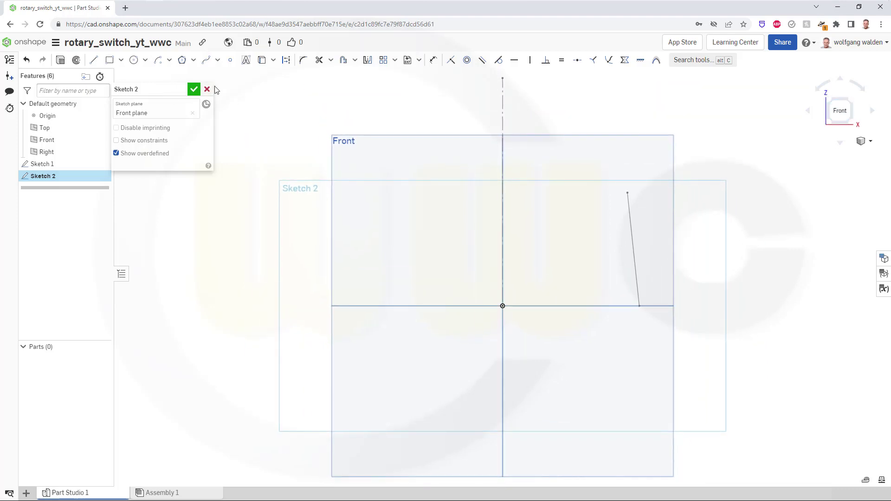
click(159, 61)
click(538, 241)
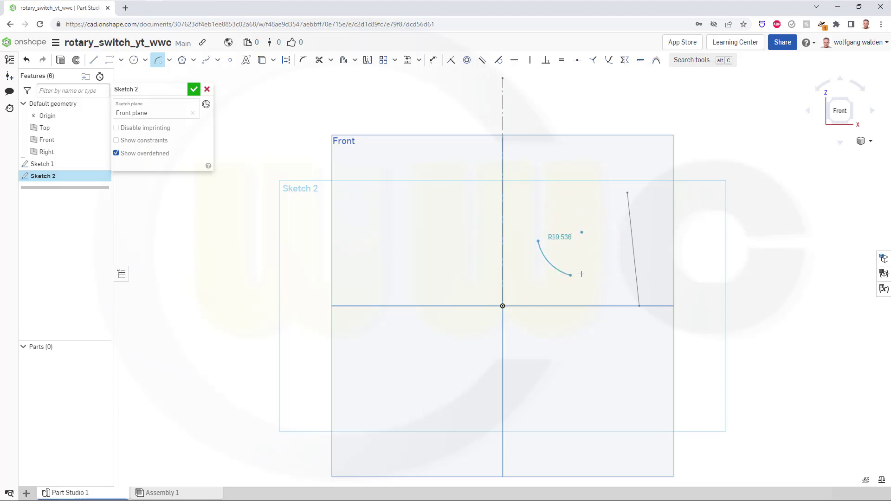
click(588, 277)
key(Escape)
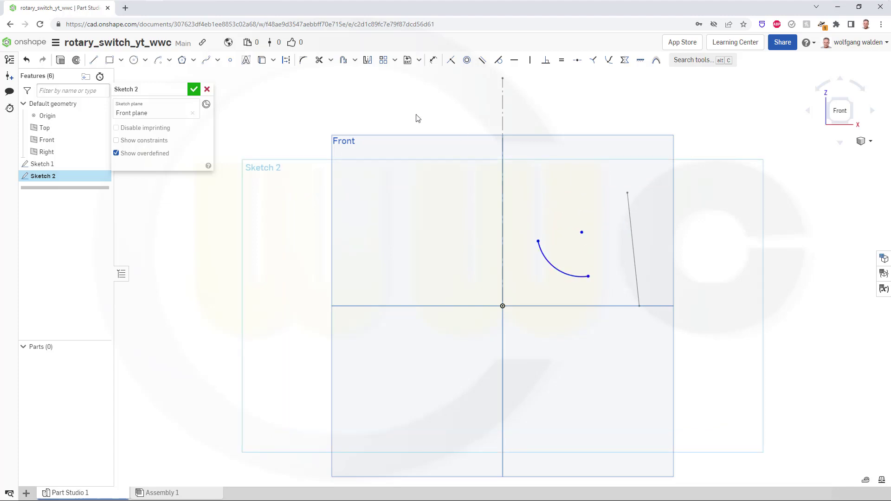
Join both arc ends to its centre with construction lines, forming a wedge.
click(286, 60)
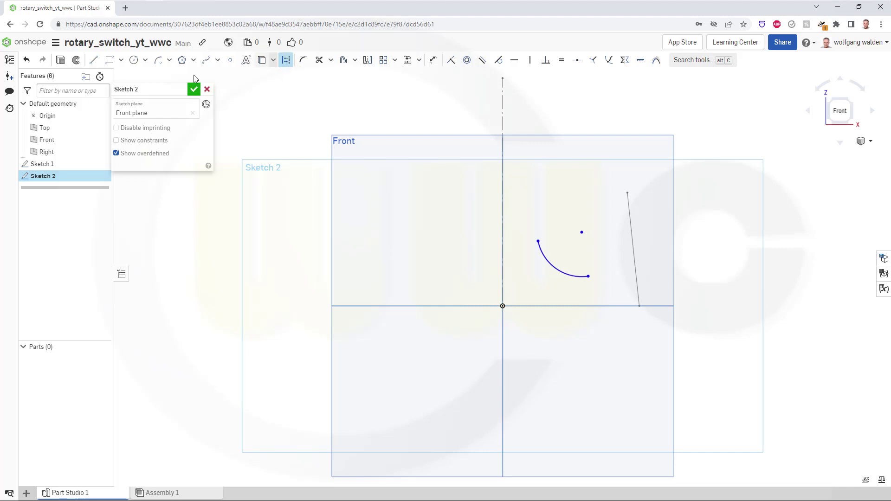
click(94, 60)
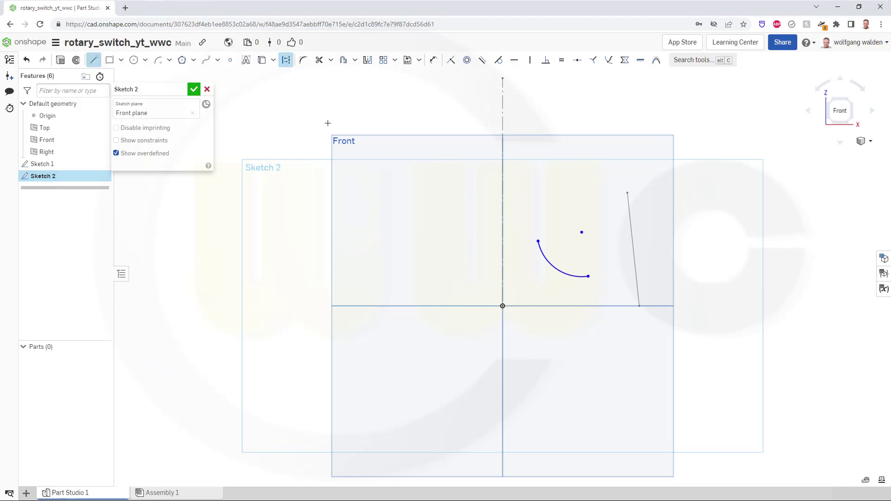
click(538, 241)
click(582, 233)
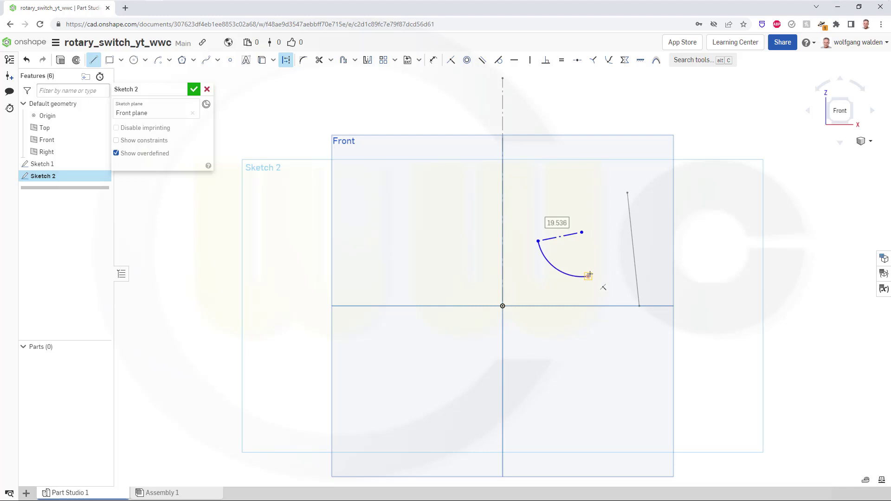
click(588, 277)
click(581, 233)
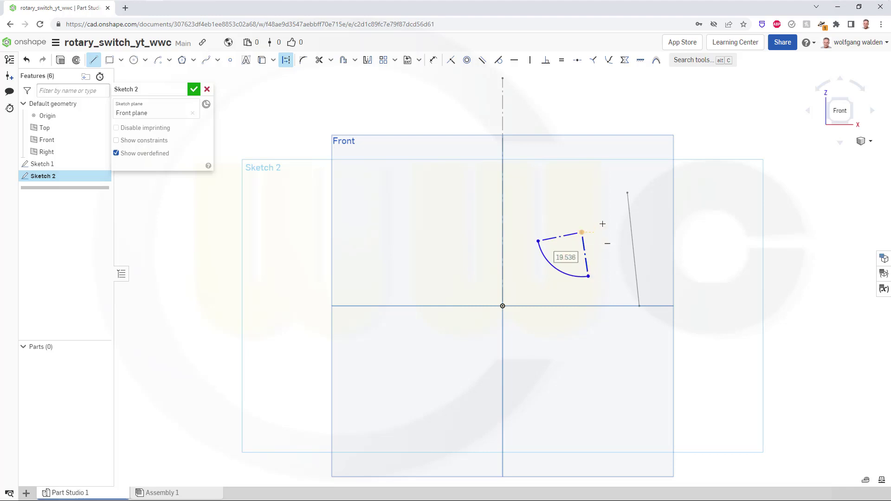
key(Escape)
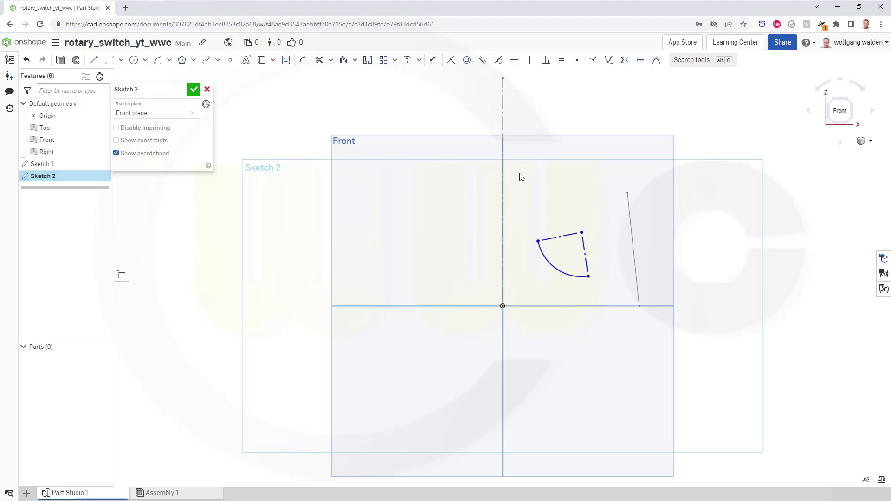
Dimension the arc radius to 20 and the wedge angle to 90°.
click(433, 60)
click(562, 273)
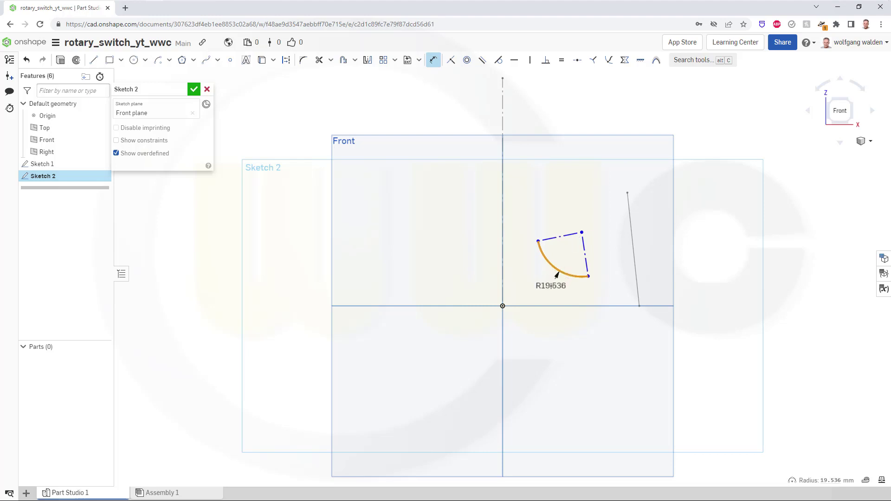
click(551, 286)
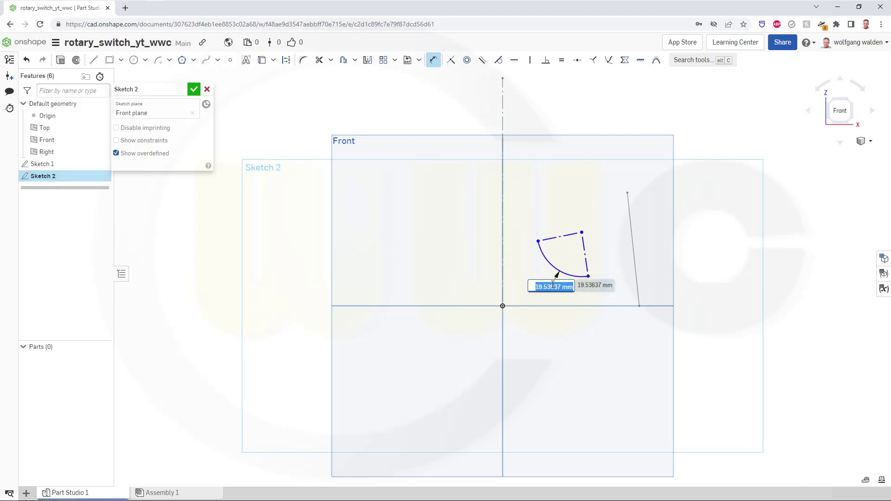
text(20)
key(Return)
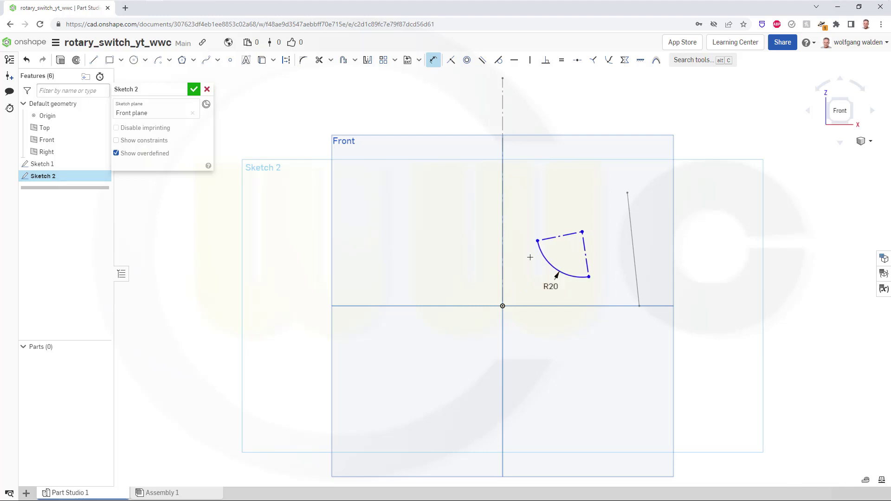
click(586, 261)
click(578, 259)
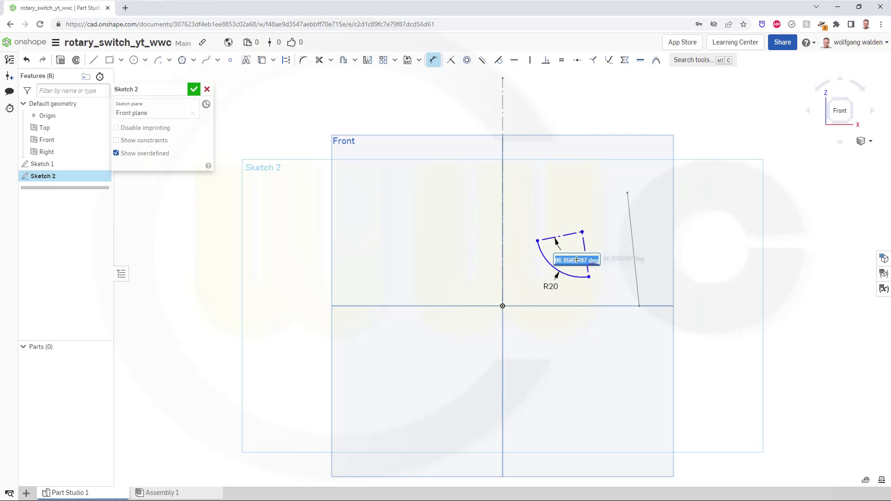
text(90)
key(Return)
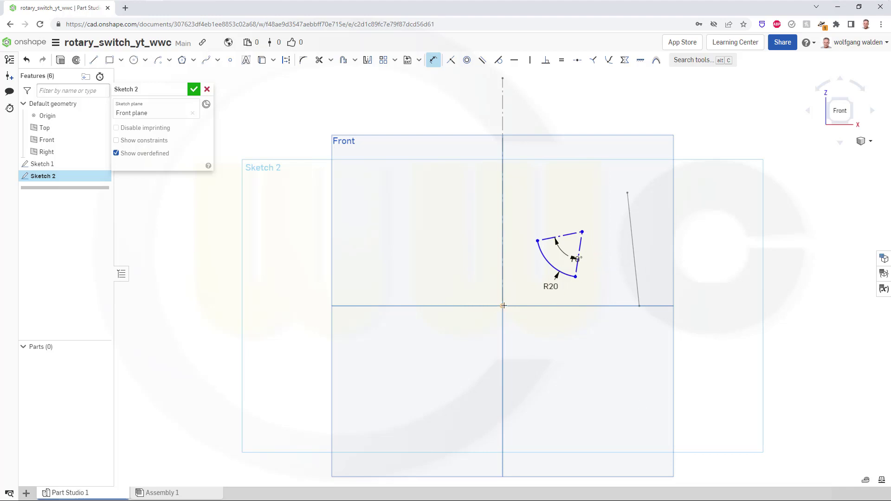
Dimension the wedge vertex 50 above the origin and its corner 30 across.
click(503, 306)
click(582, 232)
click(468, 268)
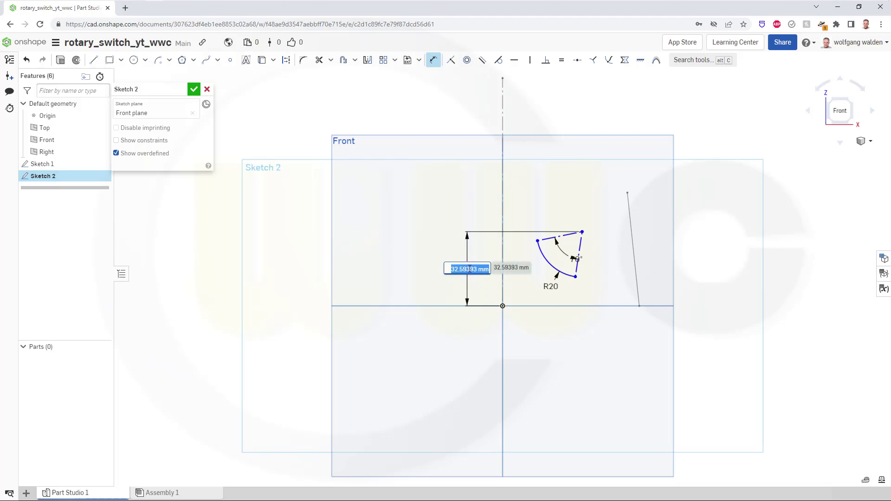
text(50)
key(Return)
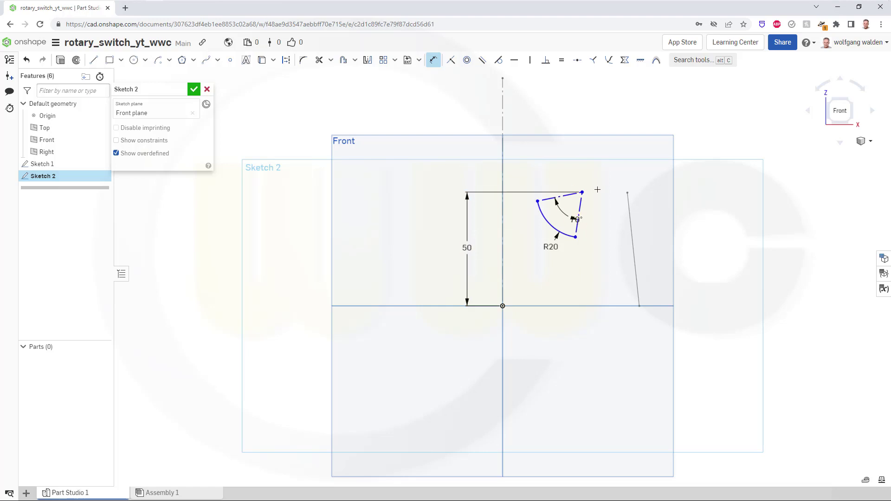
click(503, 305)
click(546, 344)
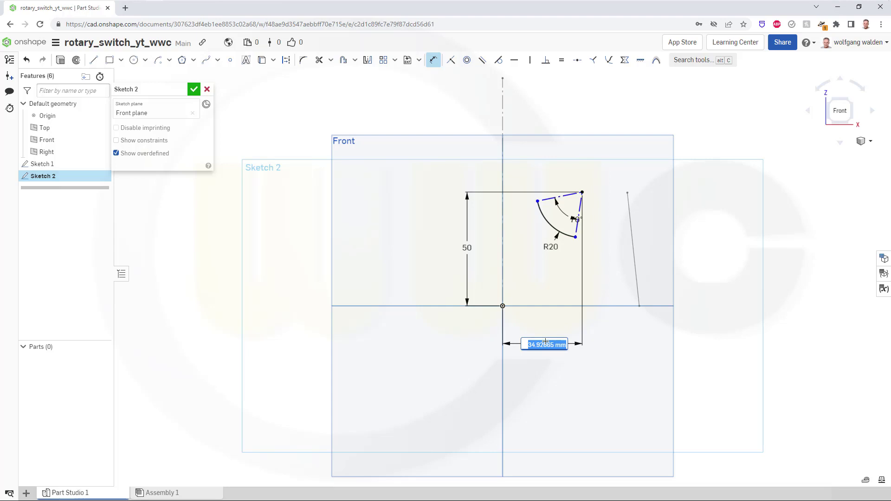
text(30)
key(Return)
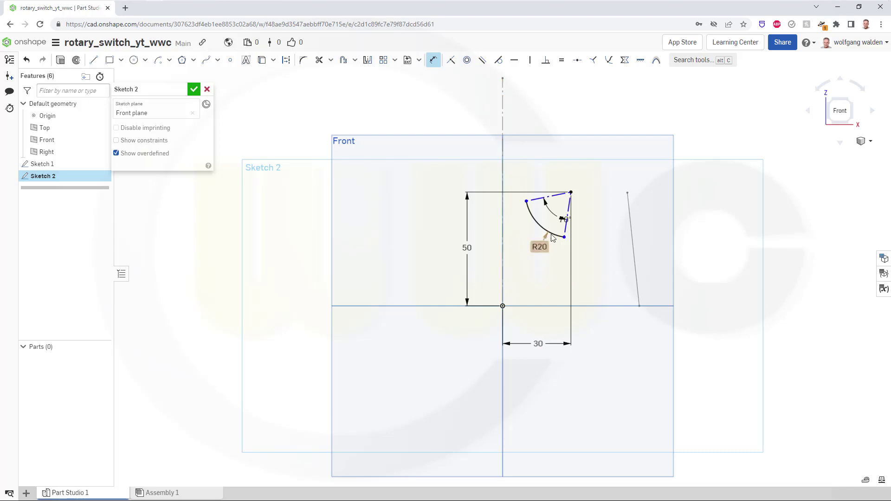
Set the wedge's right side line at 10° to the centerline and finish Sketch 2.
click(565, 229)
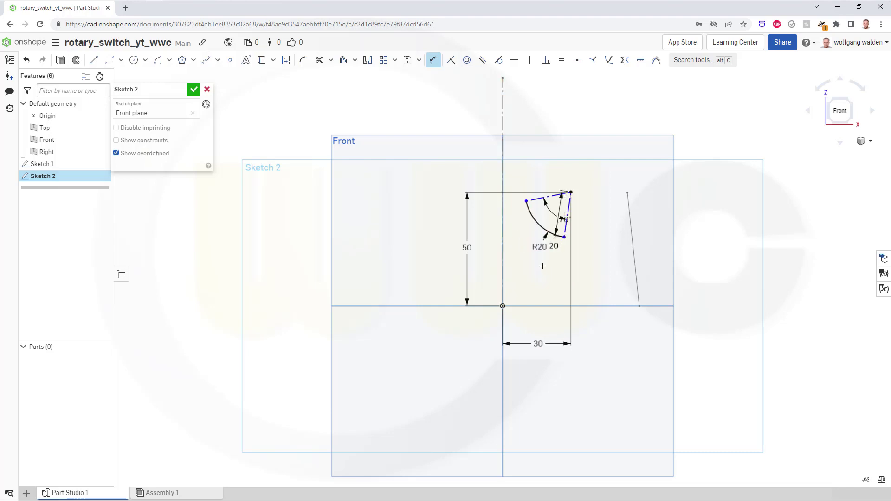
click(502, 247)
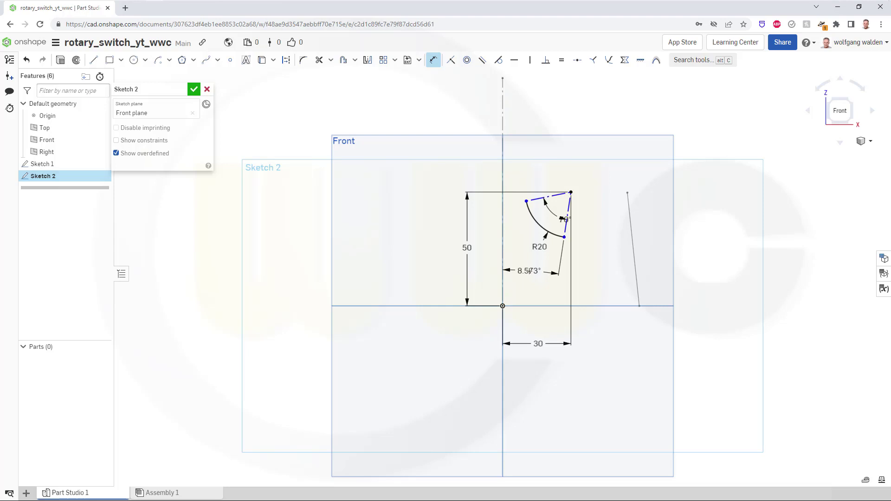
click(530, 271)
text(10)
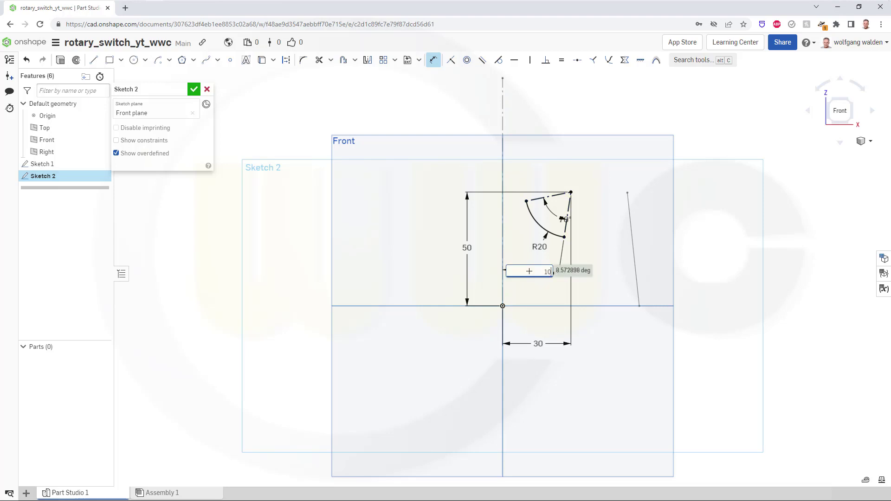
key(Return)
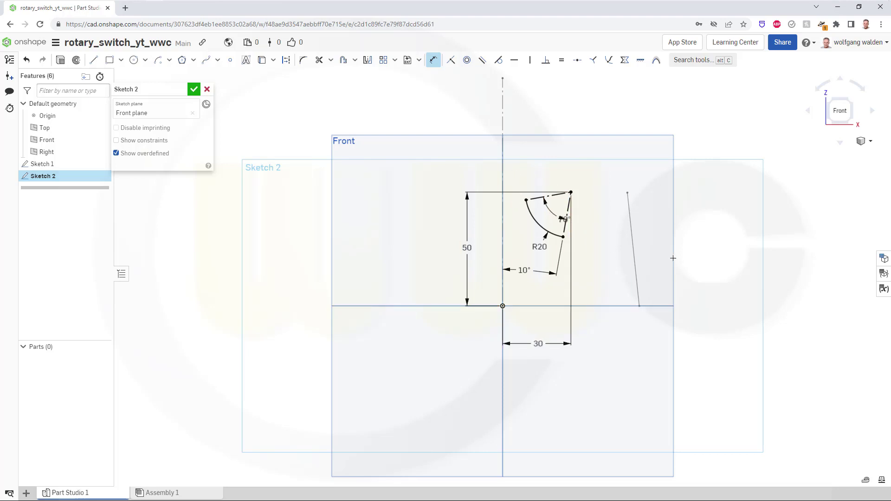
click(194, 89)
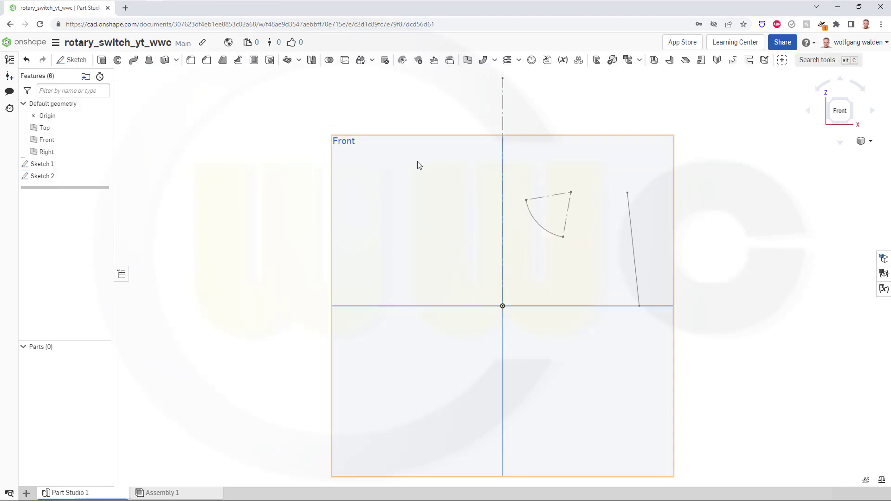
Start a sketch on the Right plane and draw a quarter arc centred on the origin.
right_drag(472, 225, 411, 231)
click(71, 60)
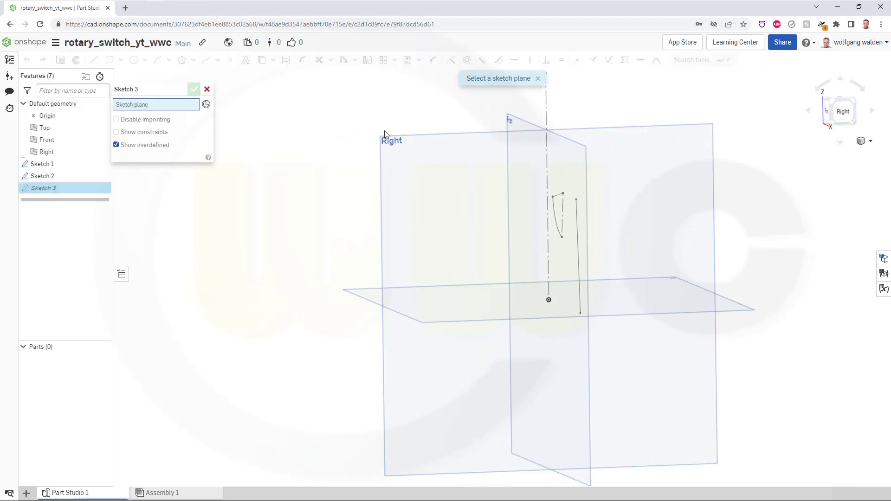
click(422, 138)
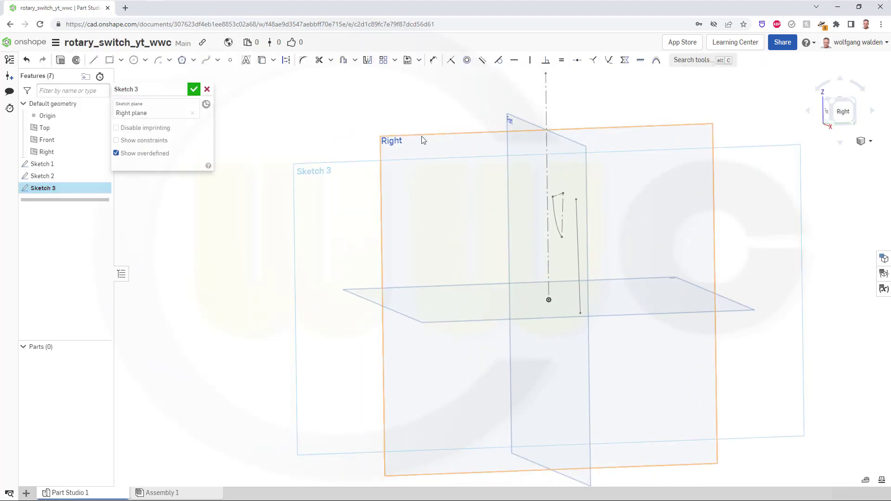
click(841, 114)
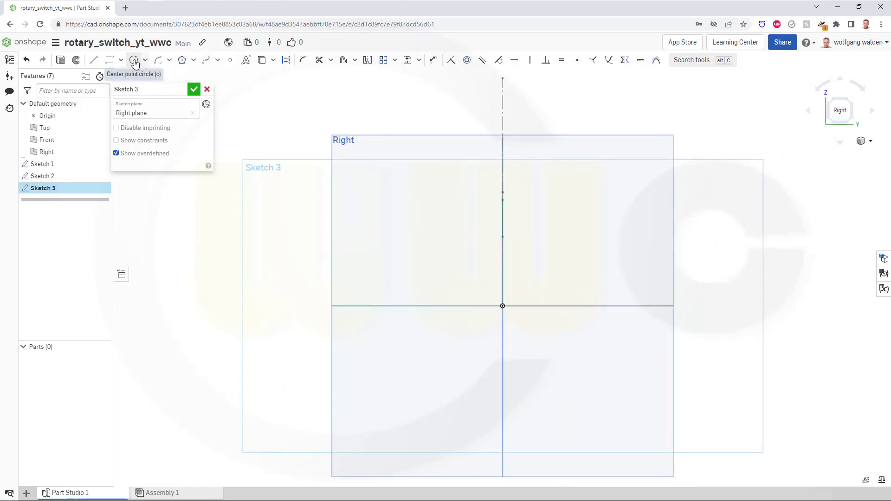
click(158, 60)
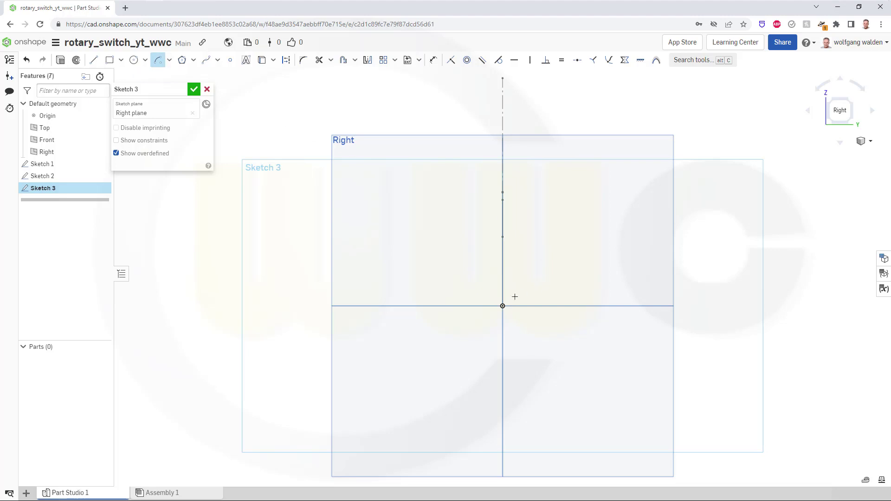
click(503, 306)
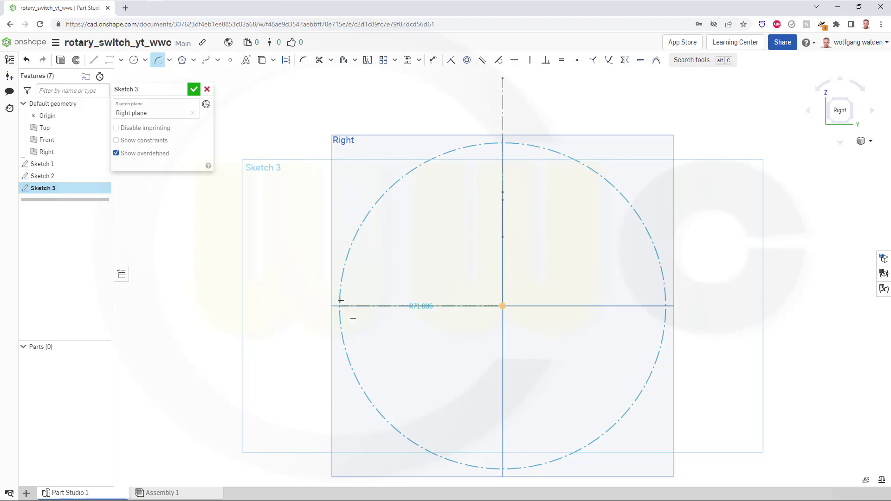
click(340, 305)
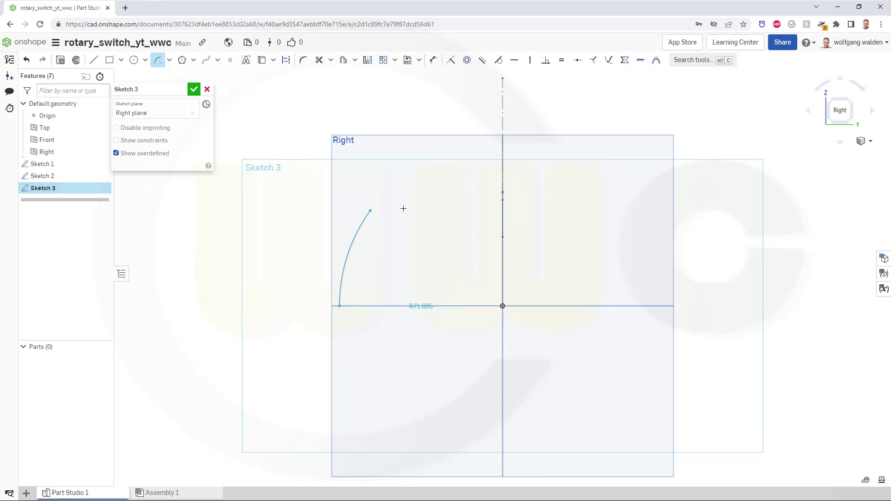
click(501, 144)
key(Escape)
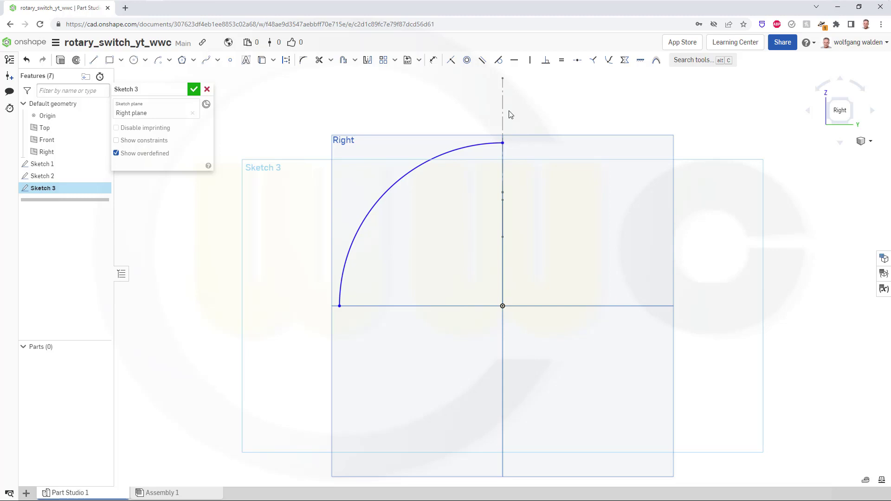
Dimension the arc radius to 64 mm and finish Sketch 3.
click(433, 59)
click(390, 184)
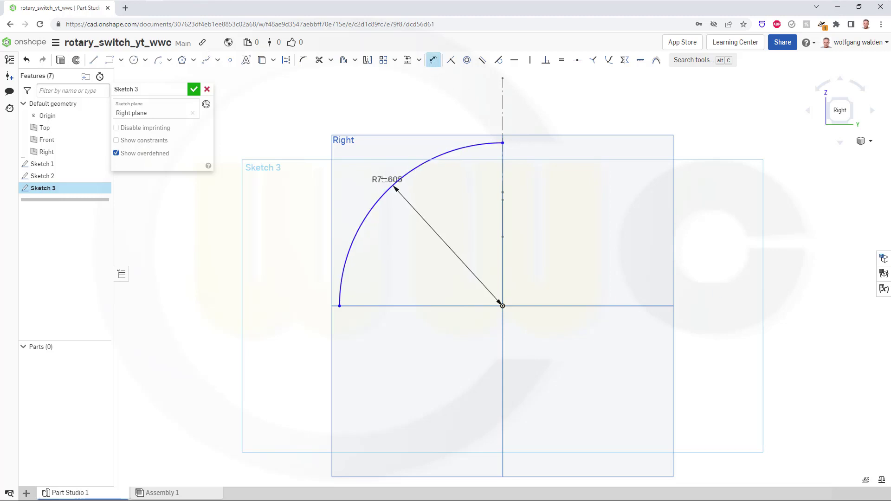
click(383, 177)
text(64)
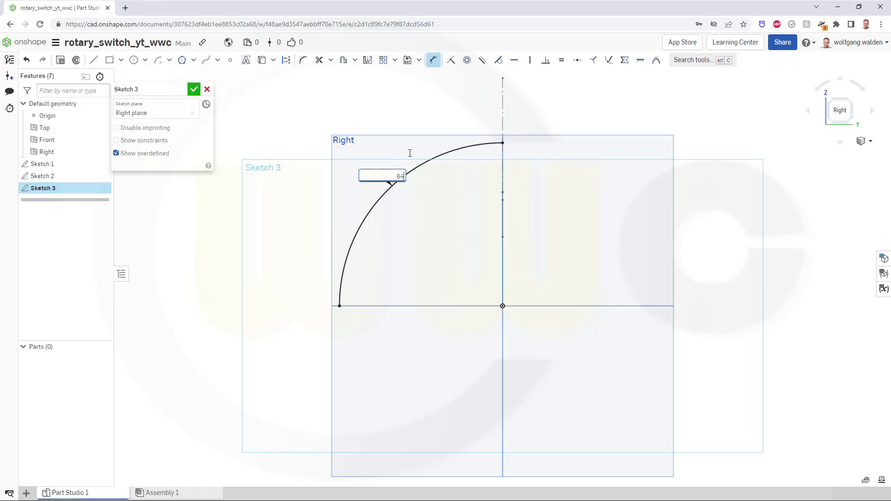
key(Return)
key(Escape)
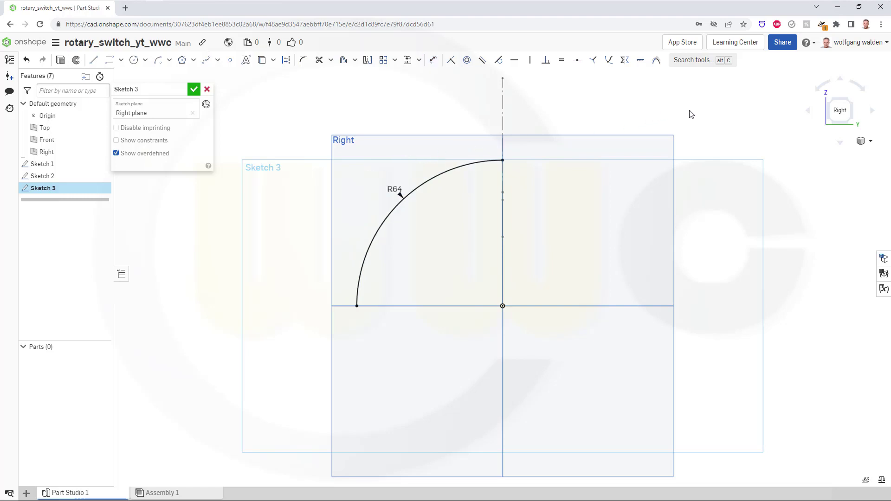
click(194, 90)
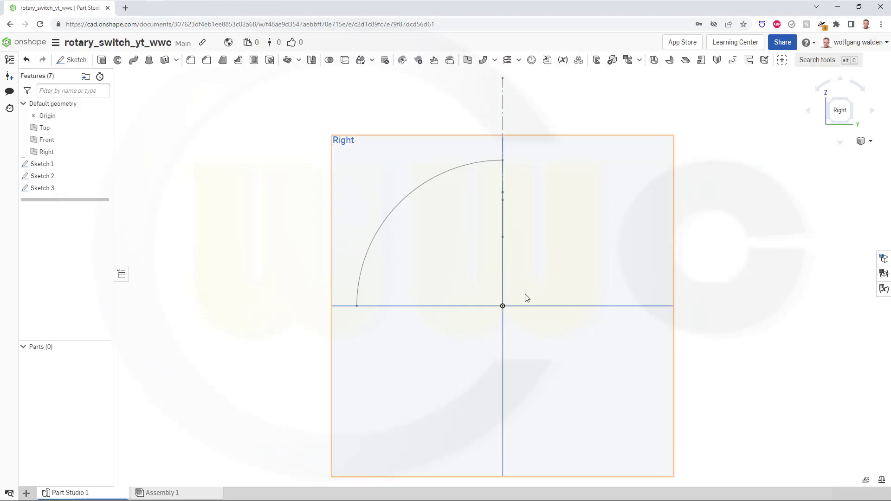
Extrude the Sketch 2 arc into a 60 mm deep surface, Extrude 1.
right_drag(527, 297, 485, 231)
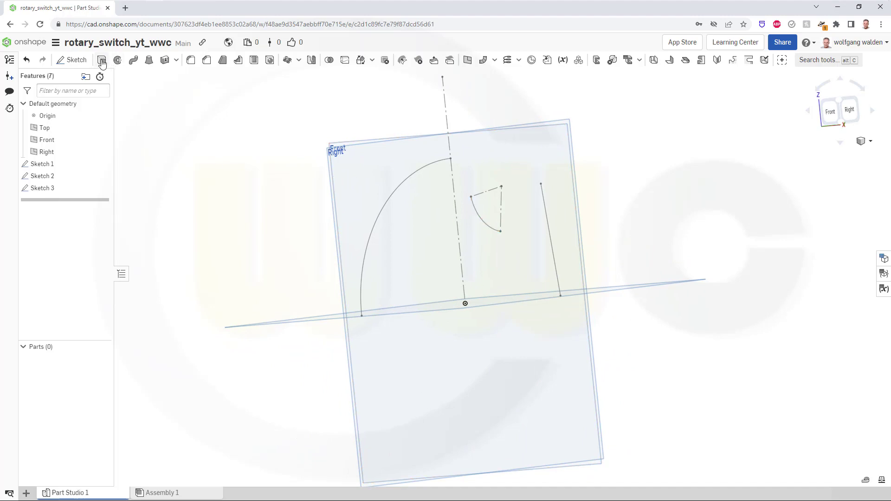
click(102, 60)
click(478, 215)
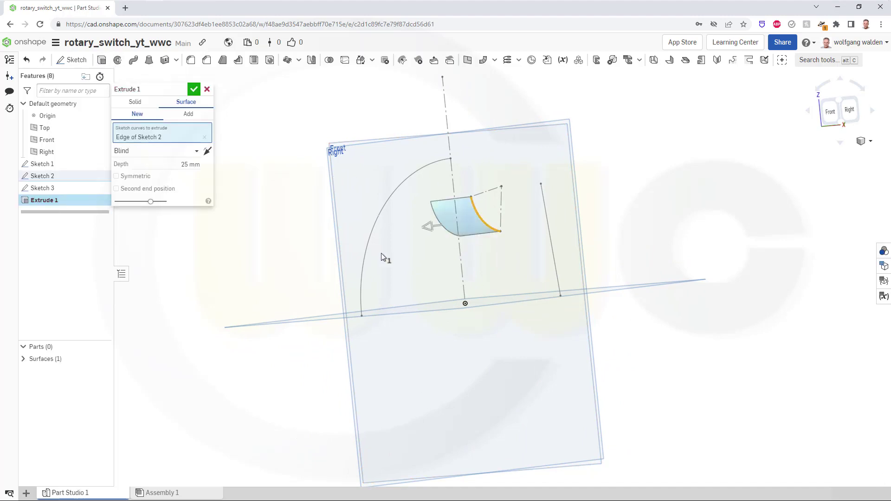
mouse_move(382, 254)
right_down()
mouse_move(398, 274)
mouse_move(394, 246)
right_up()
drag(421, 232, 319, 255)
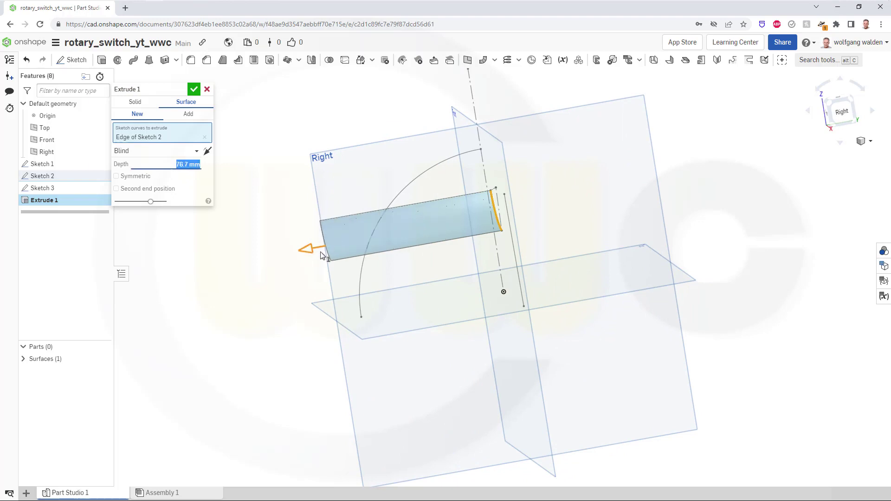
text(60)
key(Return)
click(197, 97)
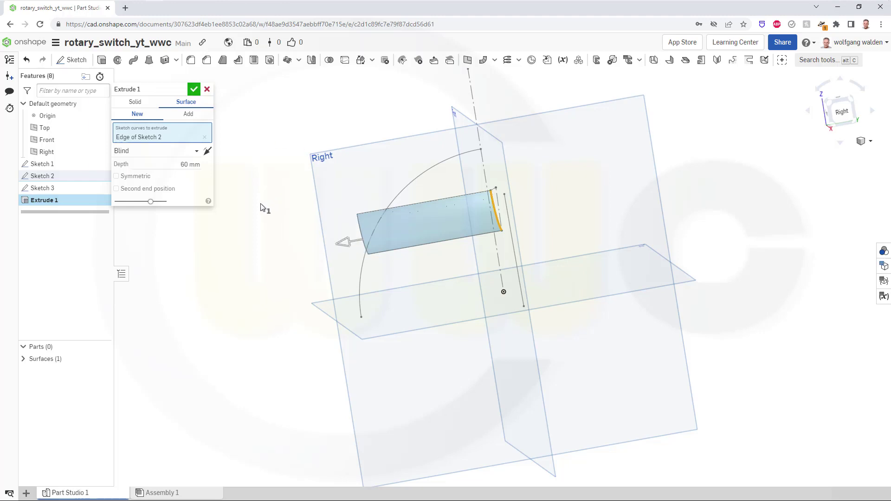
click(193, 89)
right_drag(314, 249, 471, 261)
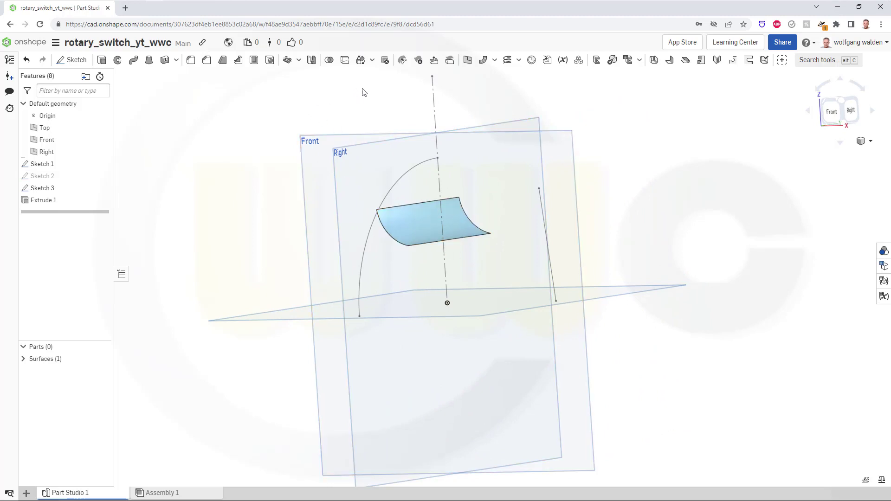
Add a 40 mm tangent ruled surface along the bottom edge of Extrude 1.
click(482, 61)
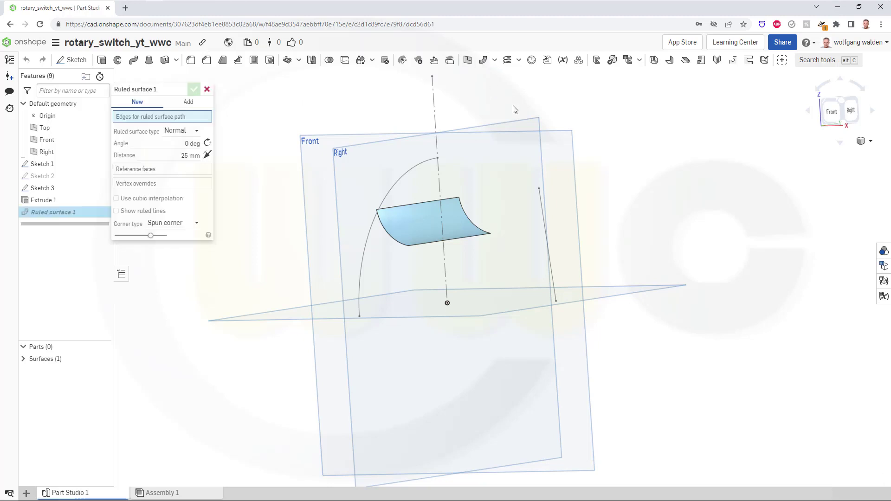
click(458, 244)
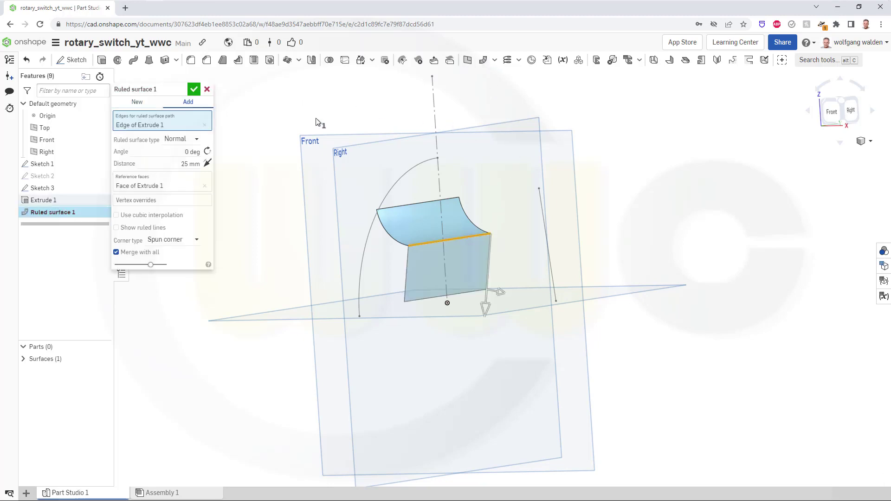
click(195, 139)
click(179, 166)
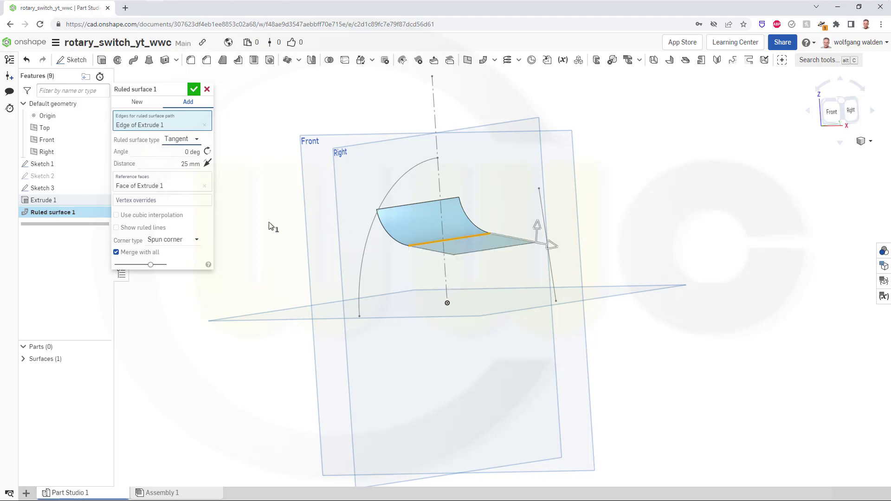
click(172, 165)
right_drag(434, 266, 331, 252)
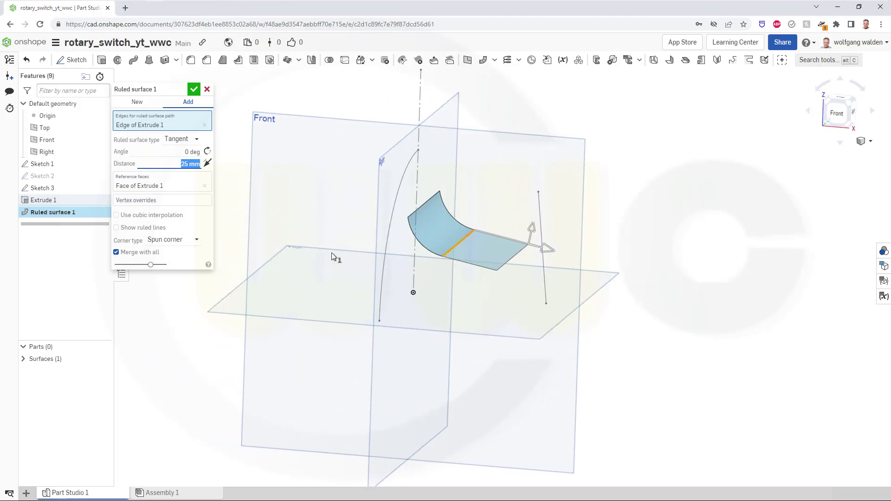
text(40)
key(Return)
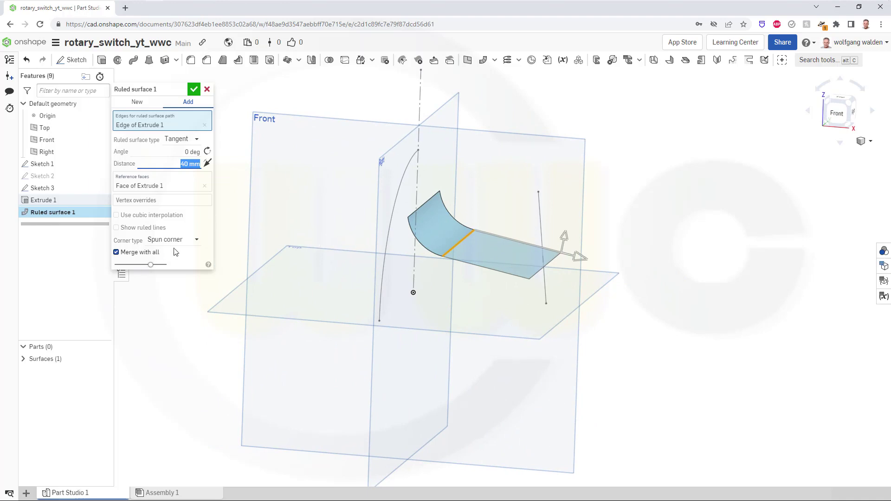
click(194, 90)
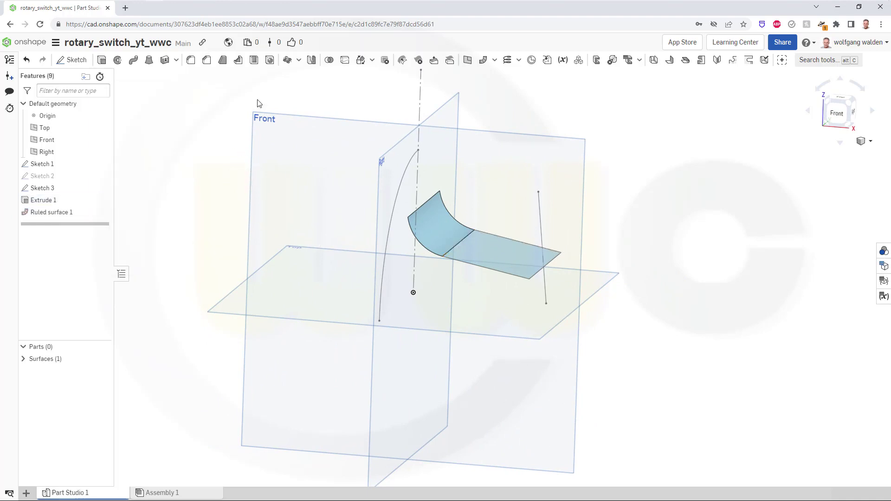
Add a second 40 mm tangent ruled surface on another edge of the extruded surface.
click(483, 60)
click(434, 195)
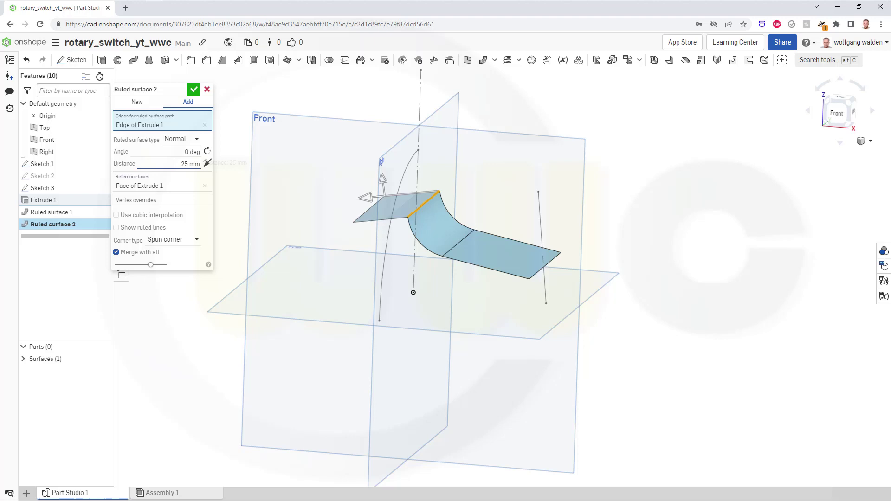
click(197, 139)
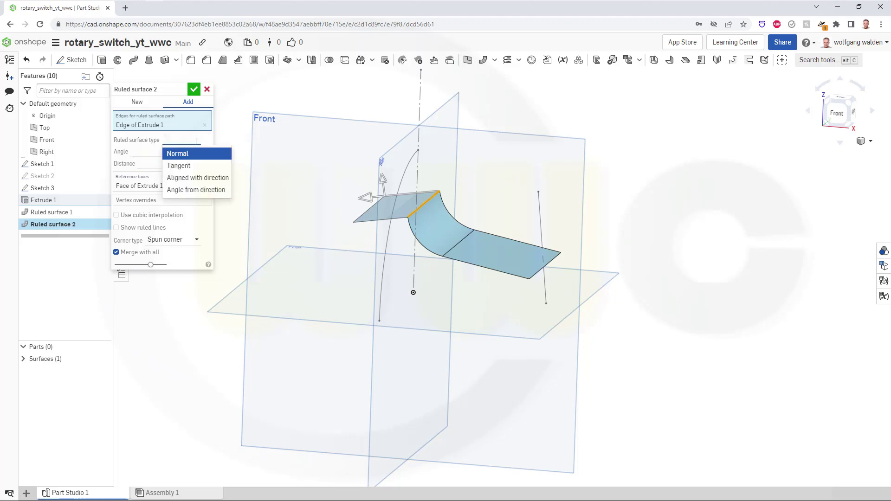
click(185, 166)
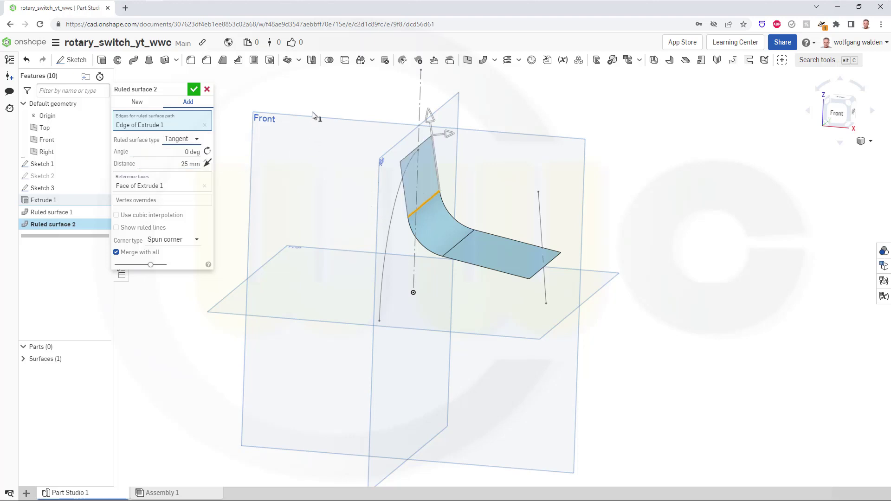
click(186, 164)
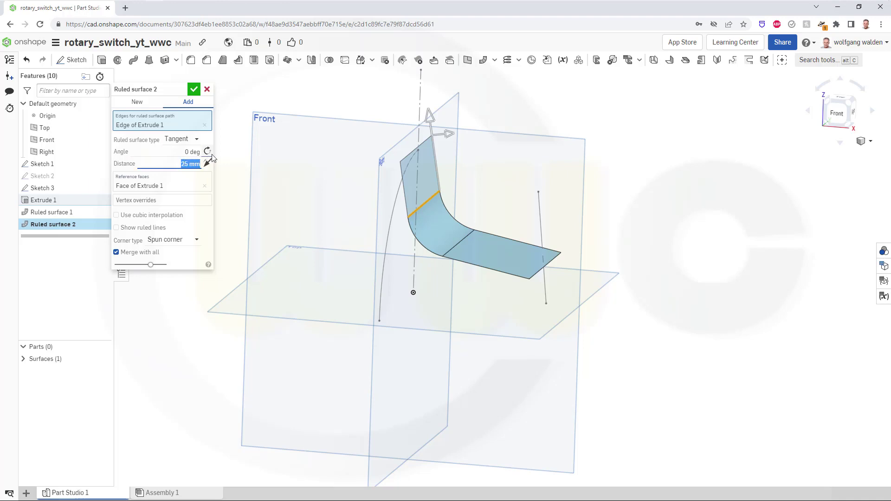
text(40)
key(Return)
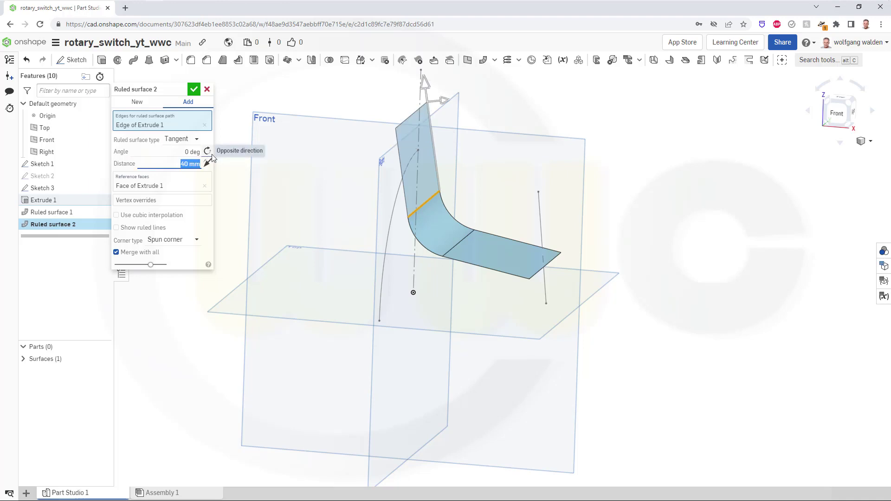
click(195, 90)
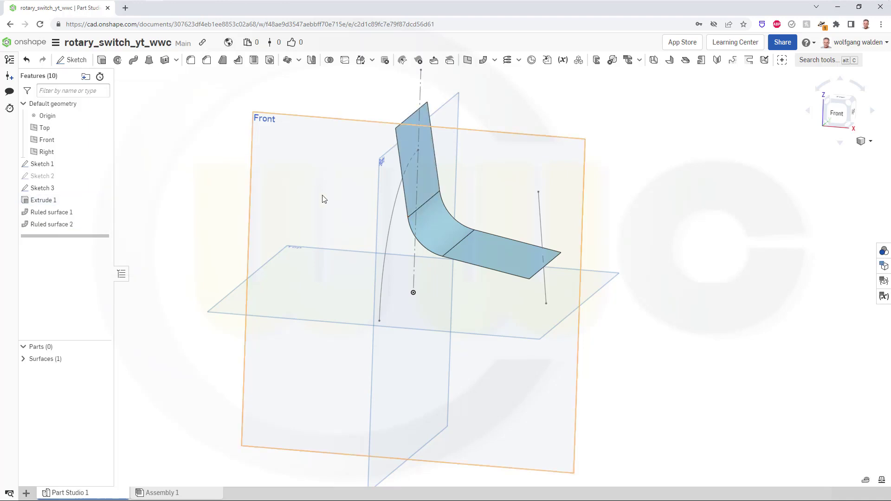
Extrude the Sketch 3 arc into a 60 mm surface, Extrude 2.
right_drag(325, 197, 306, 219)
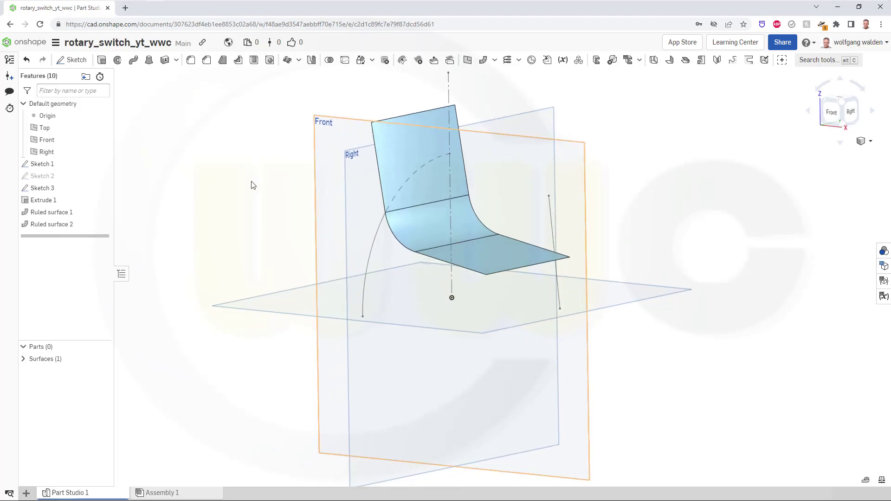
click(102, 60)
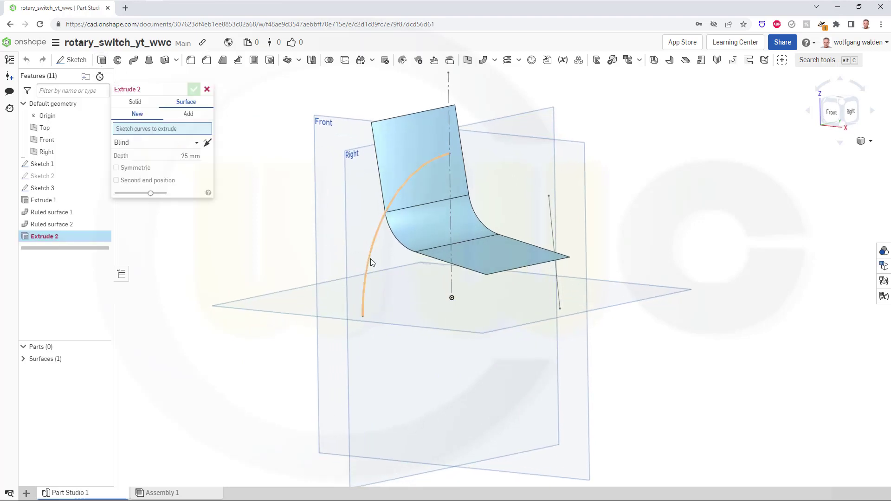
click(371, 259)
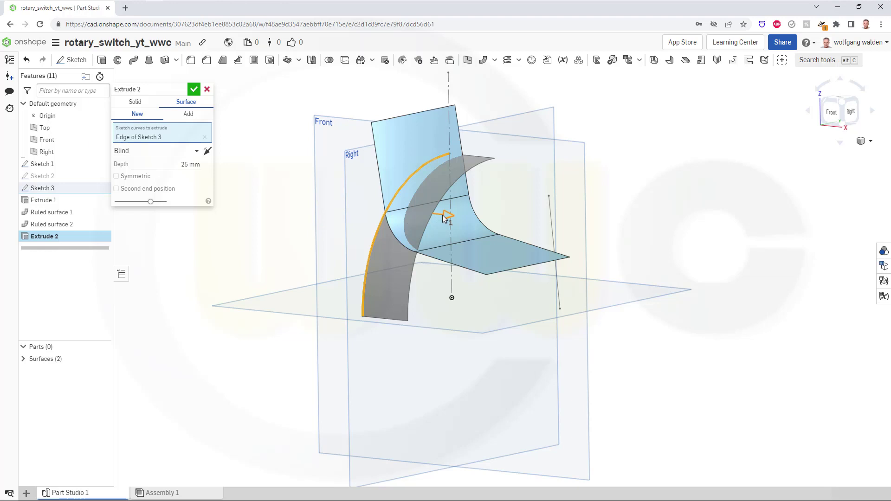
drag(449, 216, 551, 225)
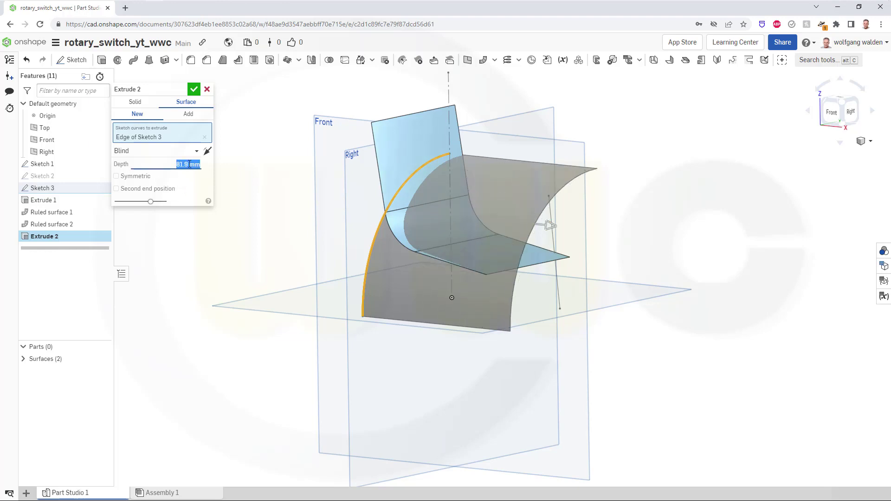
text(60)
key(Return)
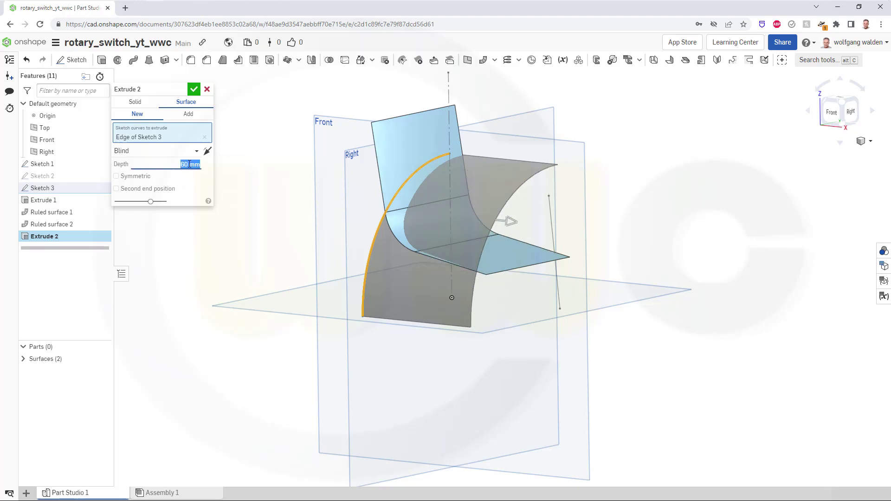
click(194, 89)
mouse_move(319, 239)
right_down()
mouse_move(339, 245)
mouse_move(311, 247)
right_up()
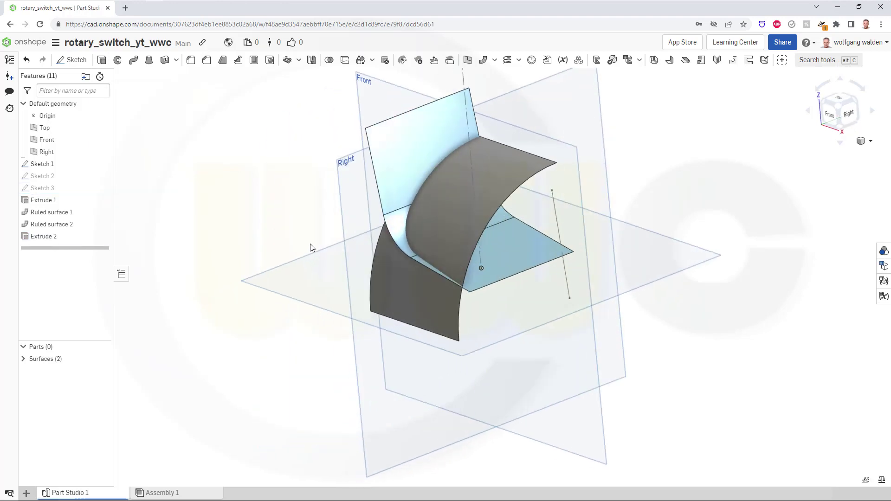
Revolve the Sketch 1 curve 90° in one flipped direction about the vertical line as a surface.
click(117, 60)
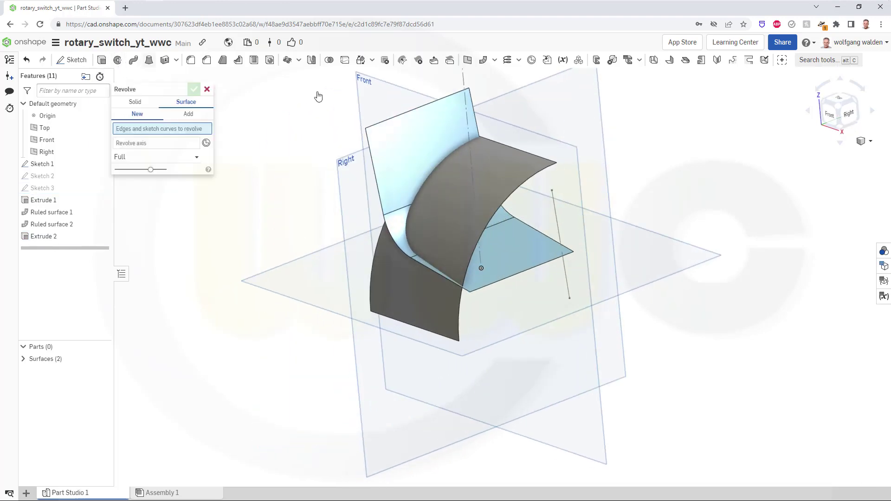
click(567, 277)
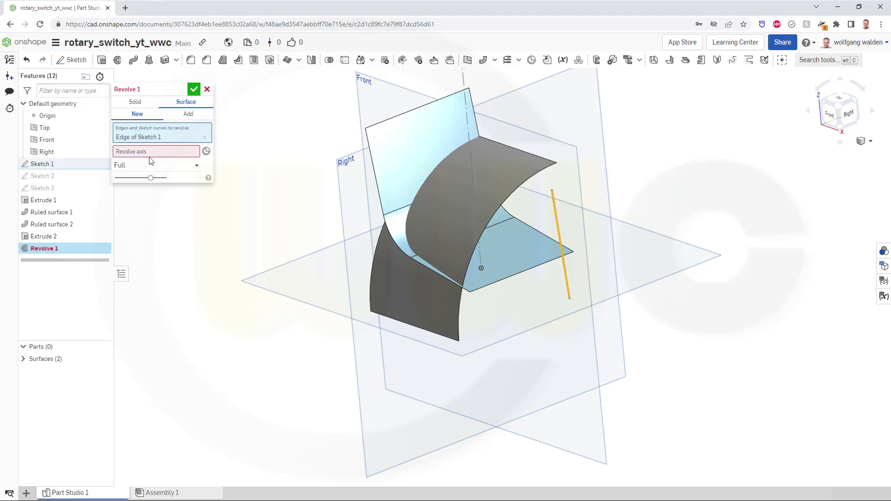
click(468, 122)
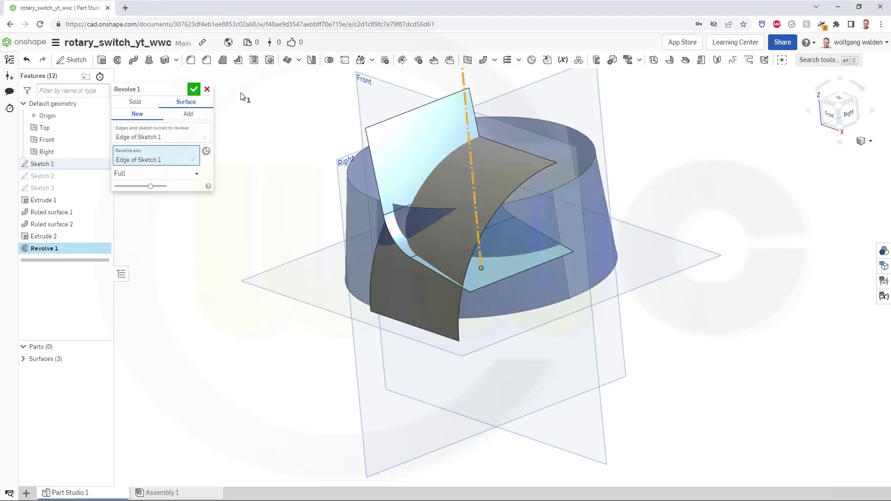
click(196, 177)
click(136, 201)
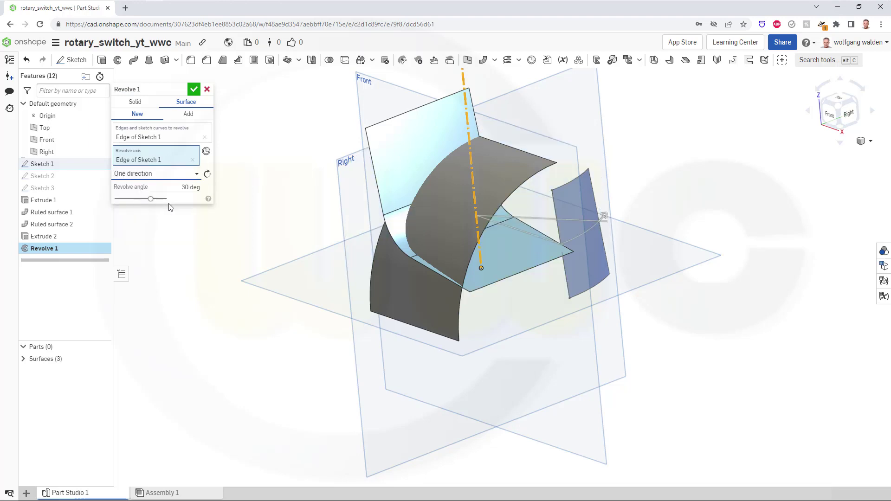
click(208, 174)
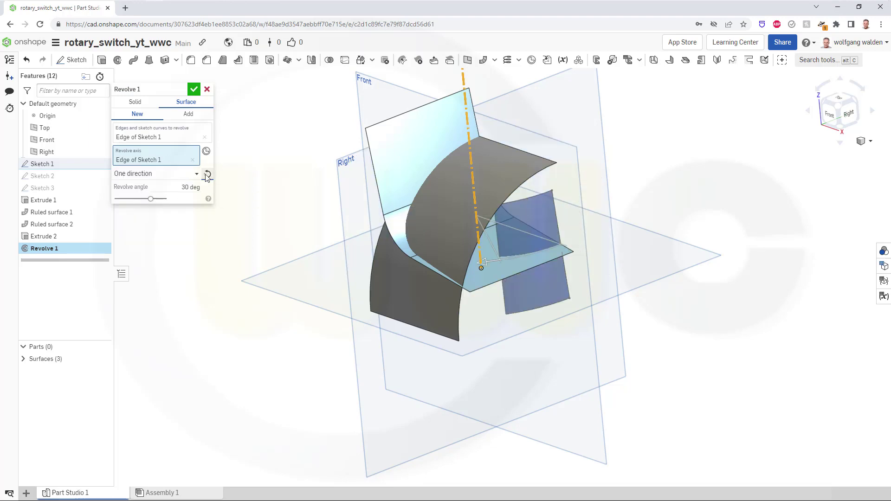
click(173, 188)
text(90)
key(Return)
click(194, 89)
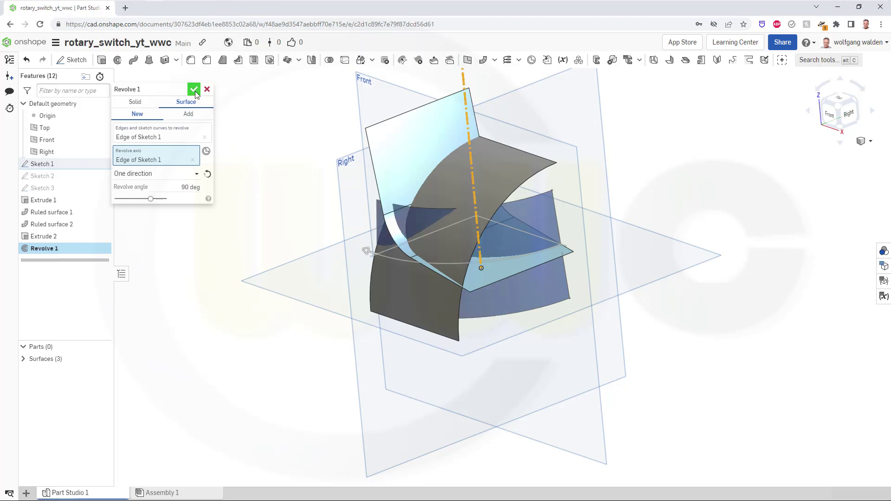
right_drag(228, 240, 209, 241)
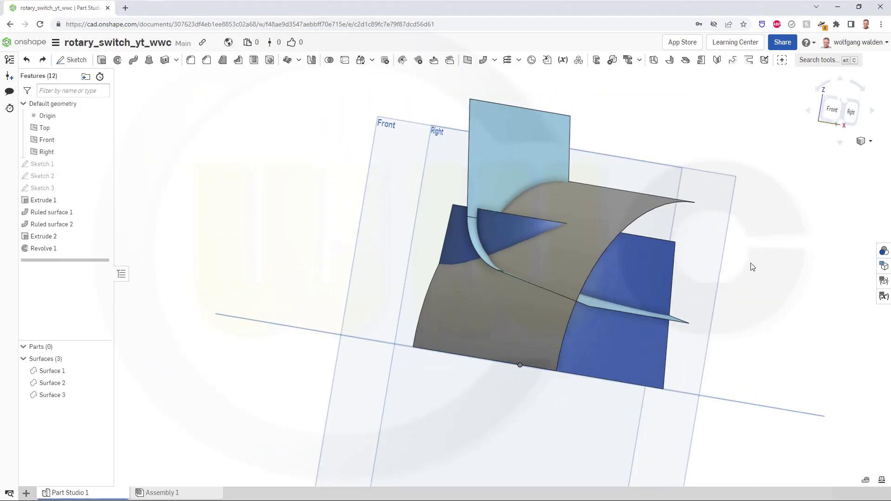
right_drag(752, 267, 724, 267)
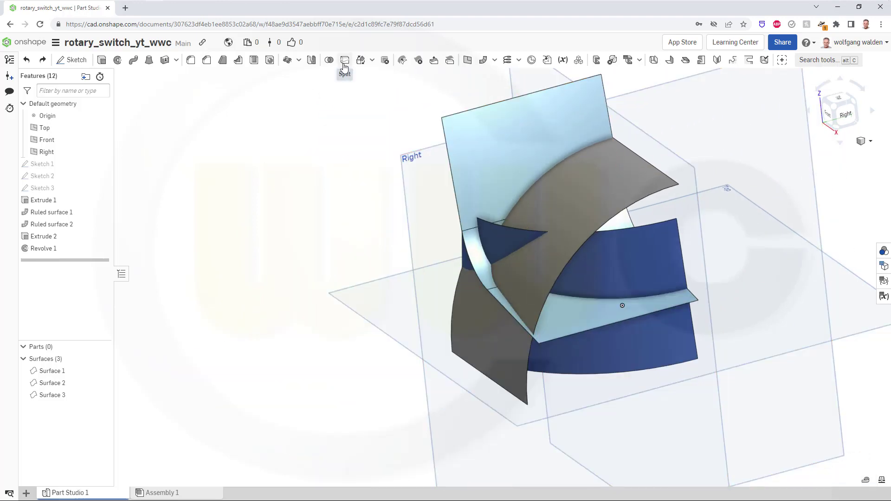
right_drag(296, 251, 315, 234)
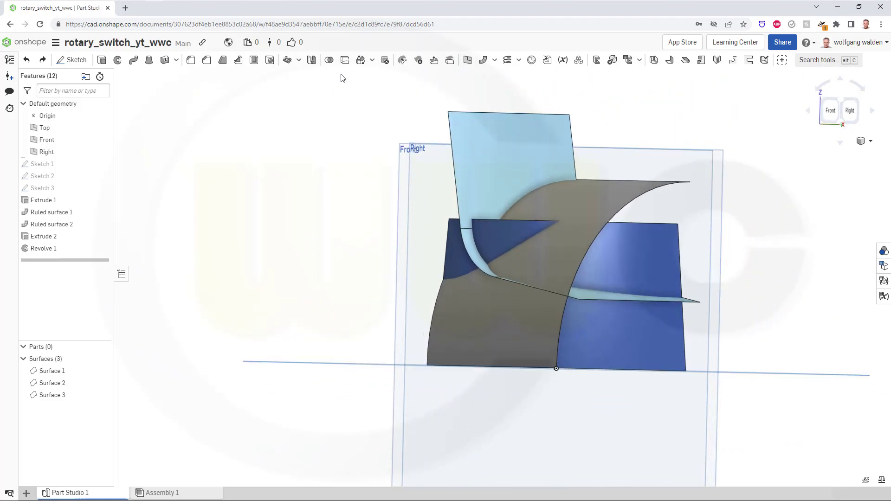
Split the grey and blue surfaces with the light-blue Surface 1, keeping the tool and one side.
click(344, 60)
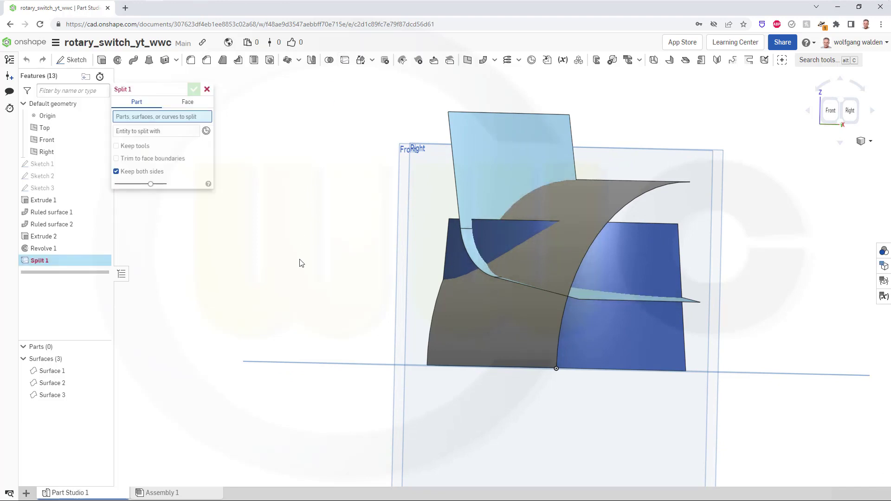
click(486, 344)
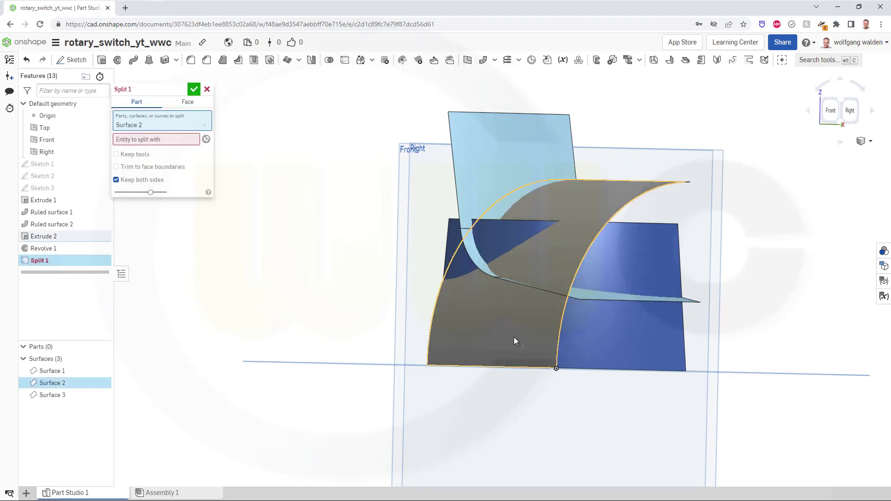
click(592, 347)
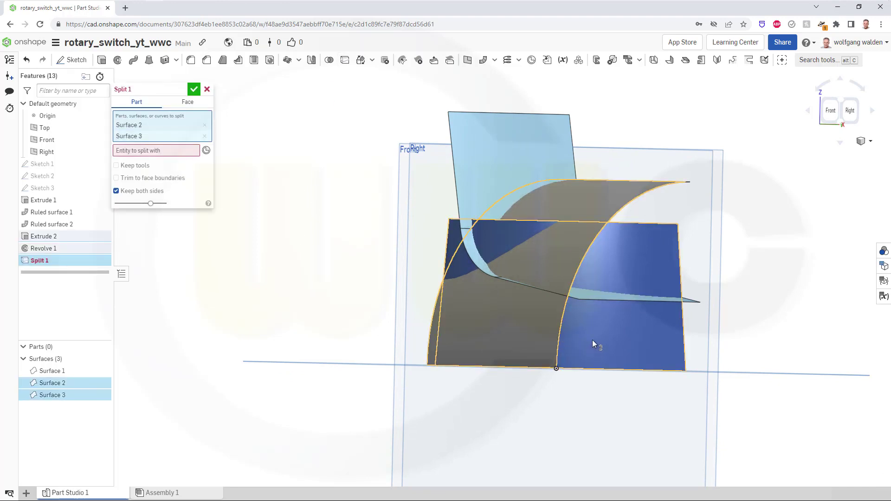
click(148, 152)
click(486, 166)
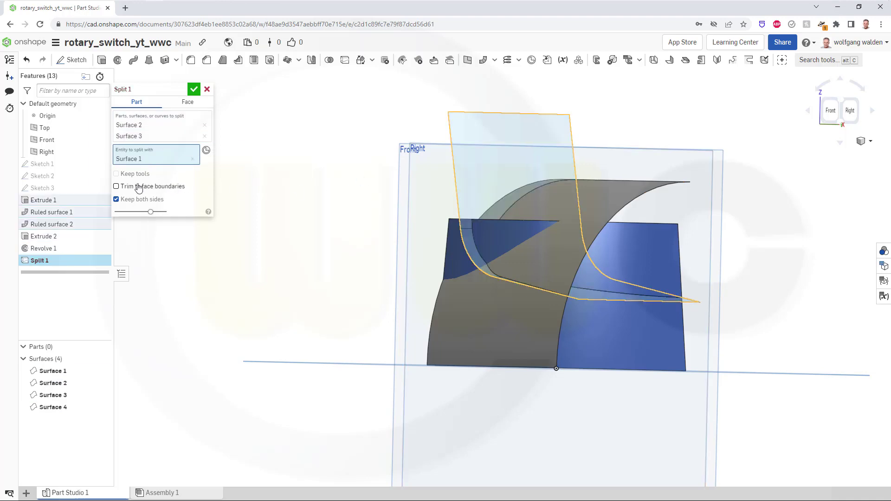
click(117, 174)
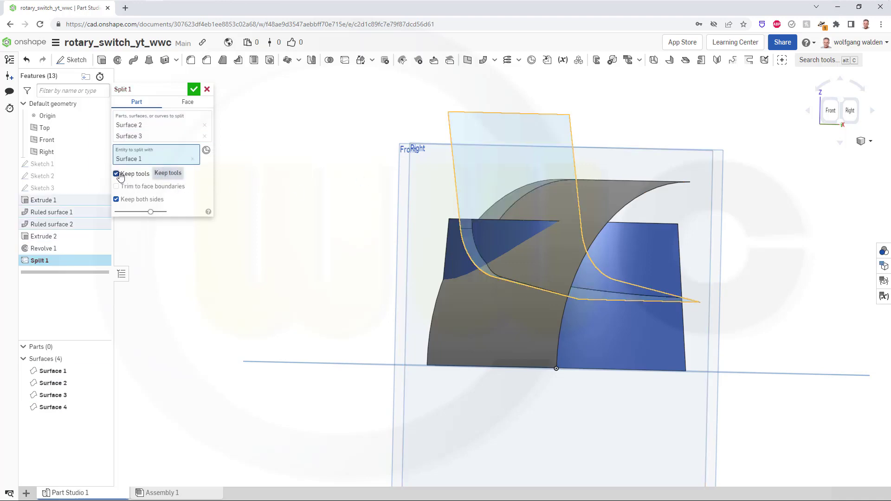
click(116, 199)
mouse_move(258, 264)
right_down()
mouse_move(297, 280)
mouse_move(264, 265)
right_up()
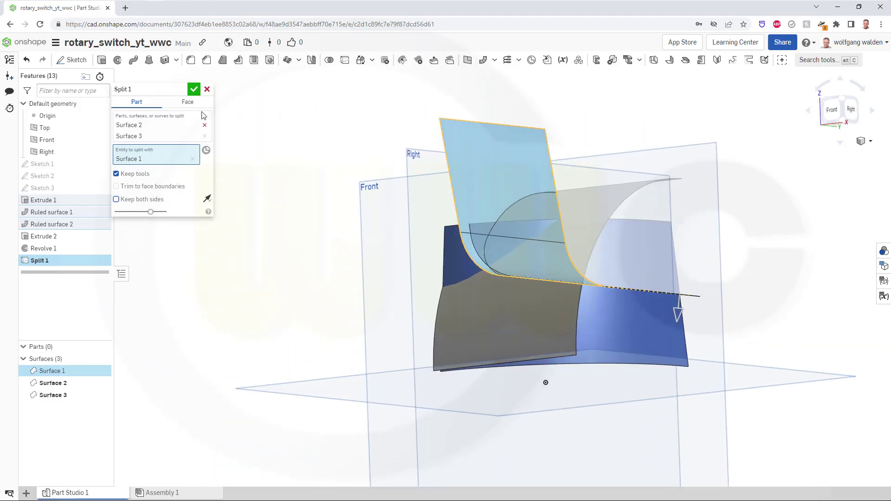
click(194, 89)
mouse_move(269, 305)
right_down()
mouse_move(219, 271)
mouse_move(214, 303)
mouse_move(254, 298)
mouse_move(292, 316)
mouse_move(255, 309)
right_up()
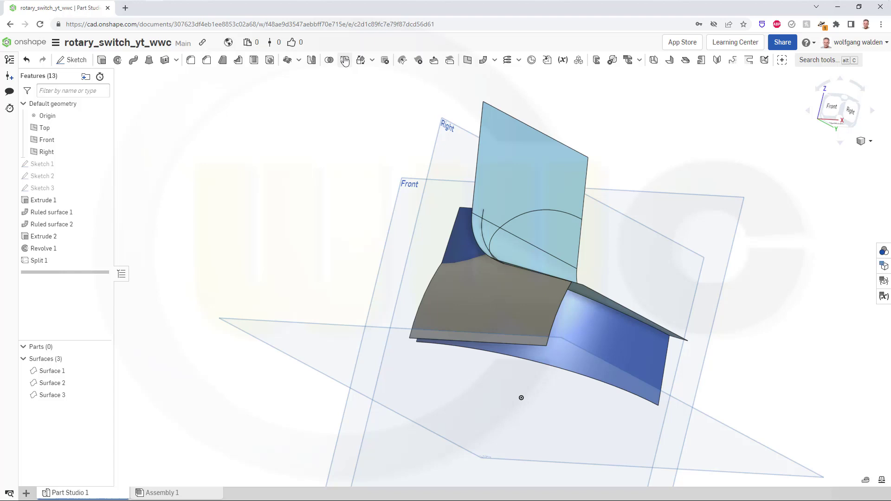
Split the blue Surface 3 with grey Surface 2, keeping the tool and only the flipped side.
click(589, 346)
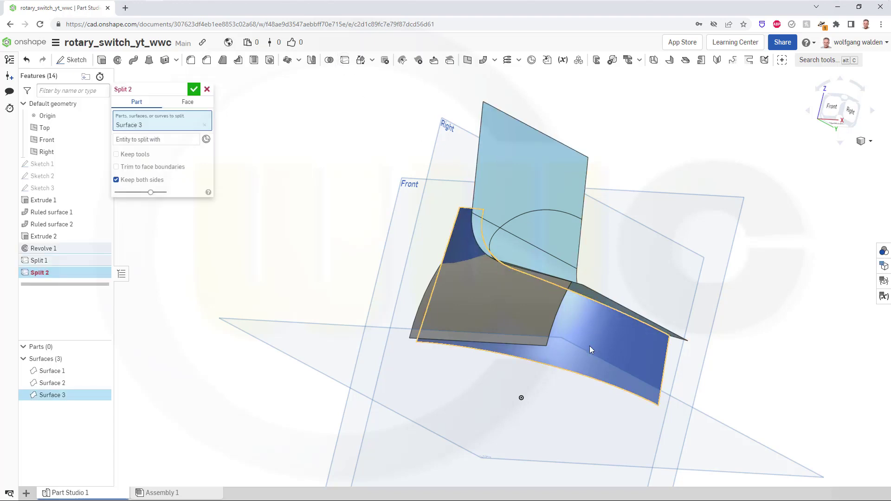
click(474, 316)
right_drag(264, 272, 223, 253)
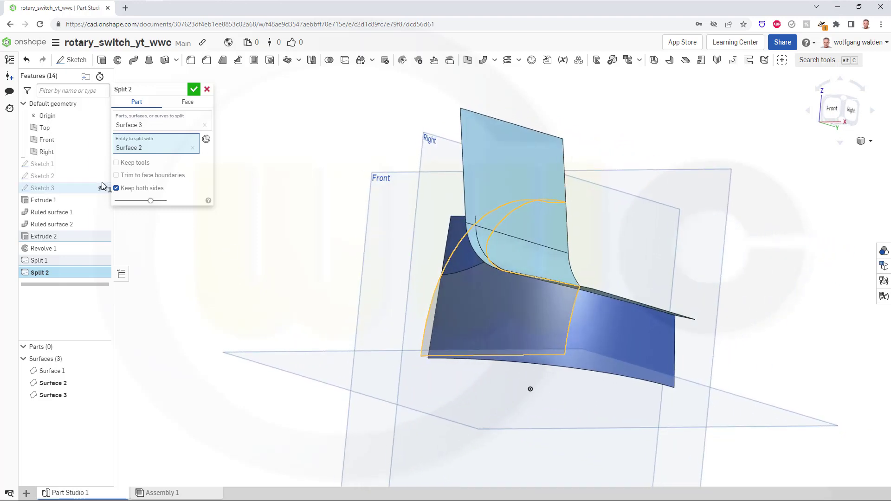
click(116, 162)
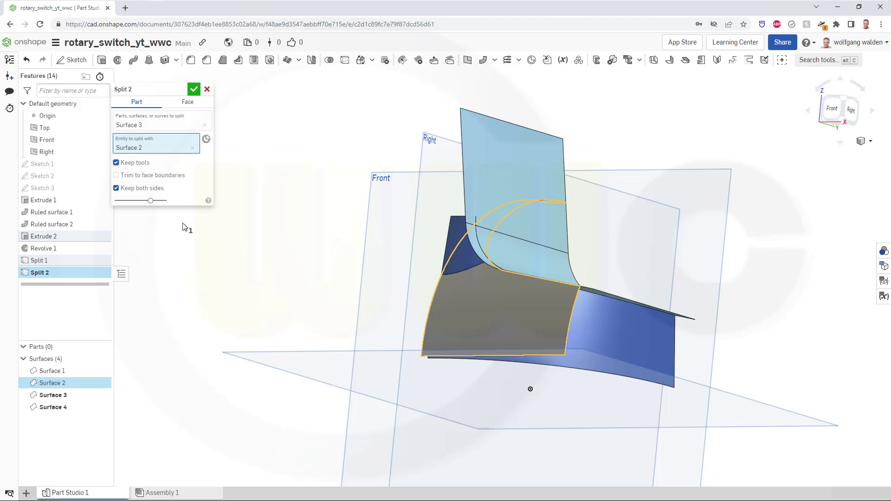
click(116, 188)
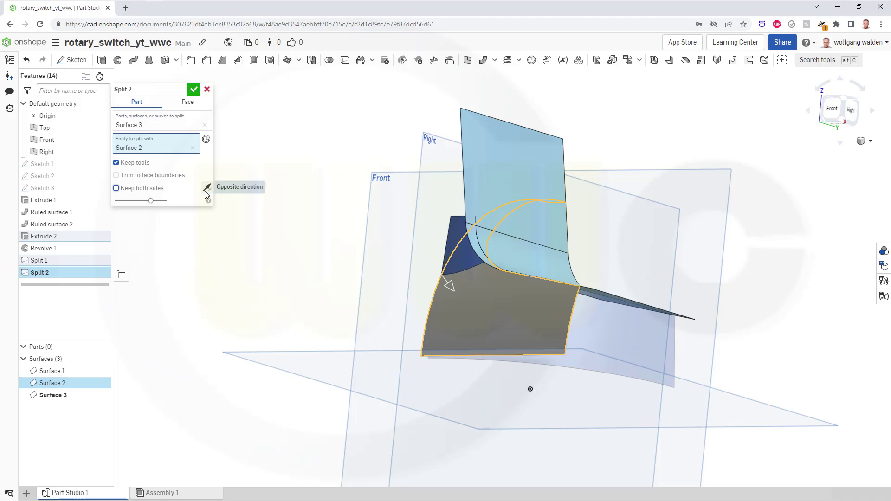
click(205, 190)
mouse_move(257, 226)
right_down()
mouse_move(328, 269)
mouse_move(366, 279)
mouse_move(269, 245)
mouse_move(272, 253)
mouse_move(260, 223)
right_up()
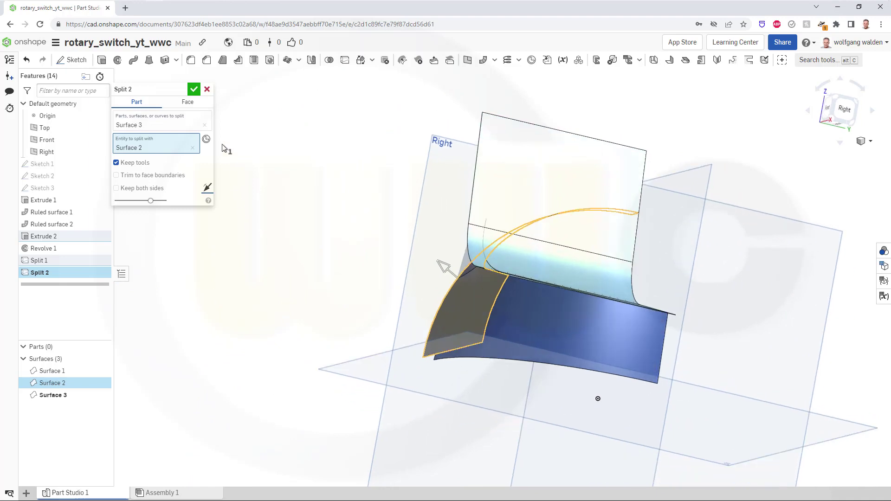
click(194, 90)
right_drag(274, 229, 330, 123)
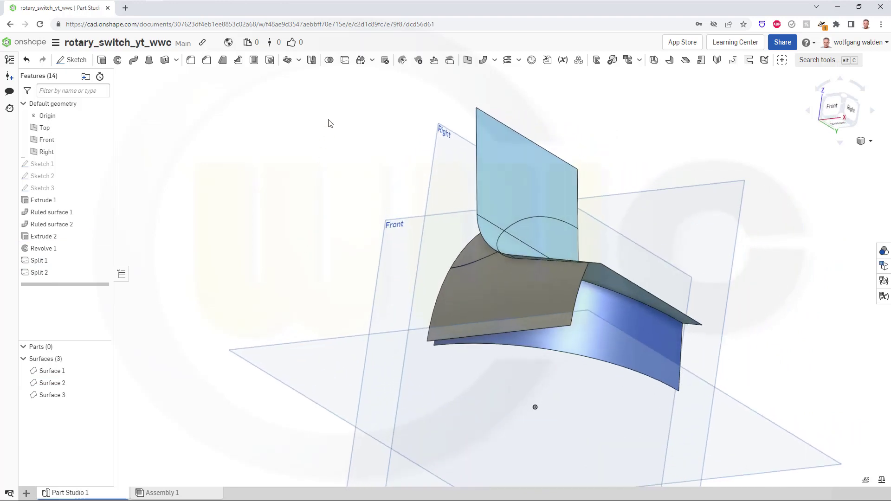
Split Surface 2 with Surface 3 as Split 3, keeping the tool and only the flipped side.
click(345, 60)
click(464, 305)
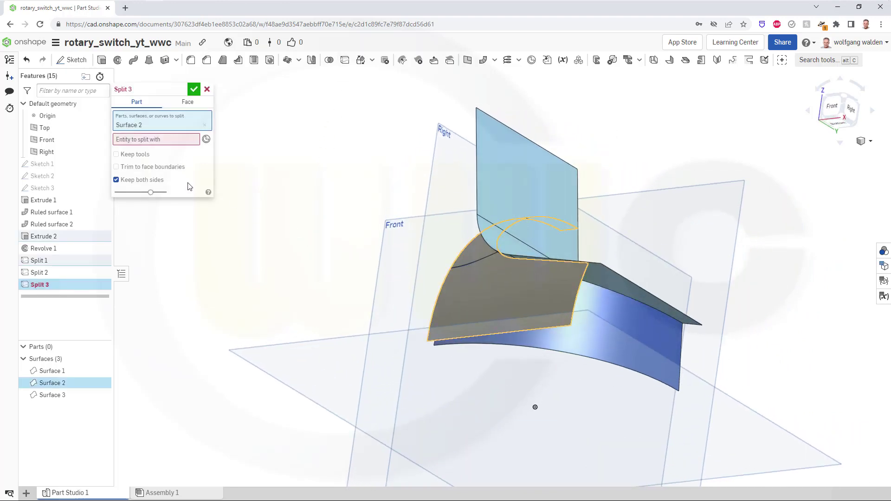
click(132, 155)
click(147, 140)
click(618, 351)
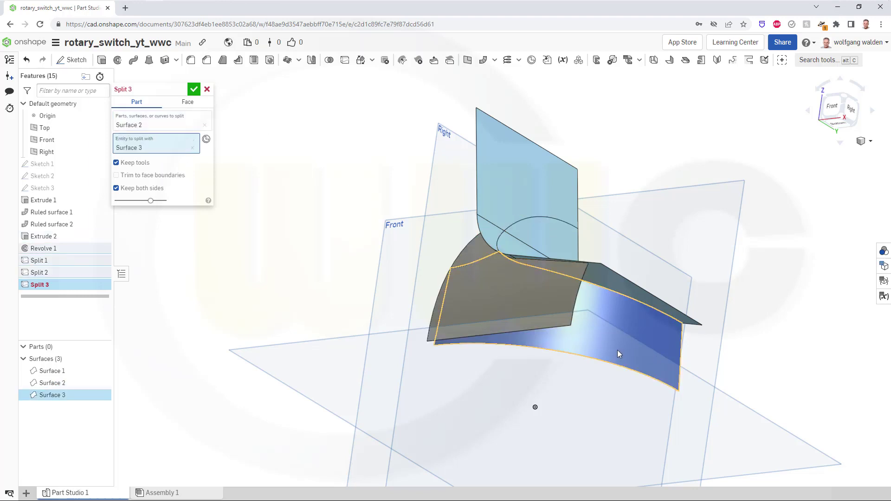
right_drag(277, 233, 294, 249)
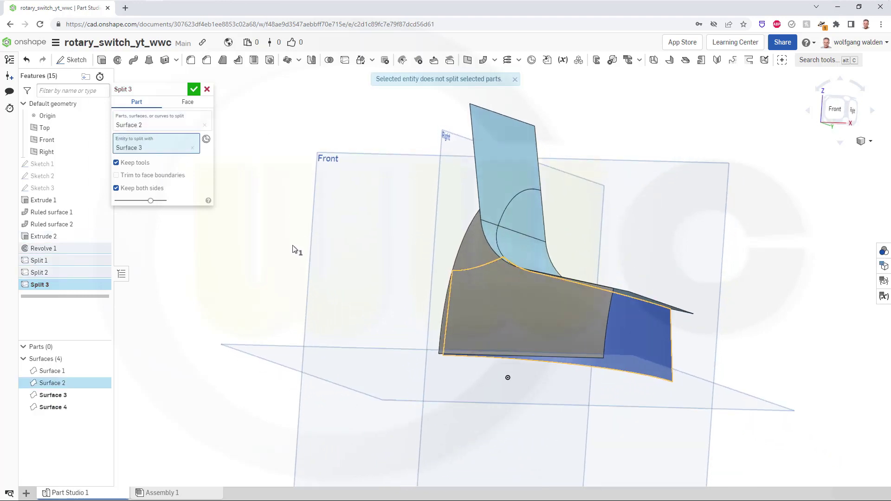
click(117, 188)
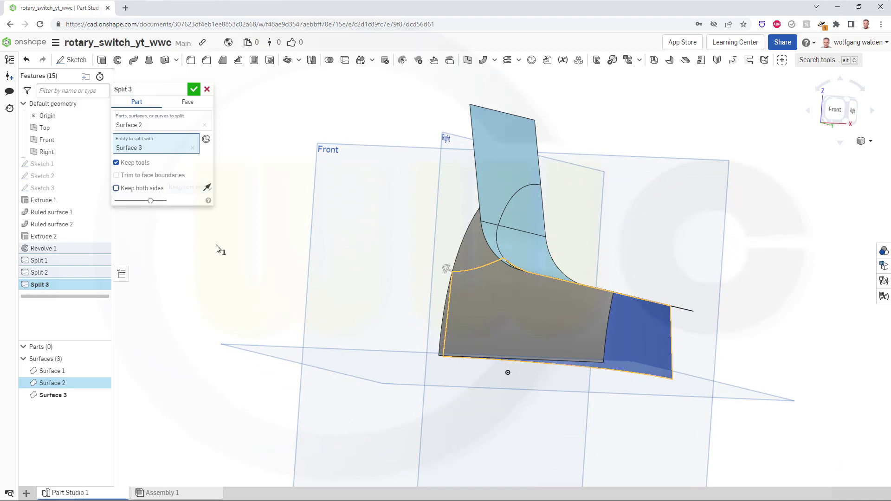
right_drag(215, 253, 196, 259)
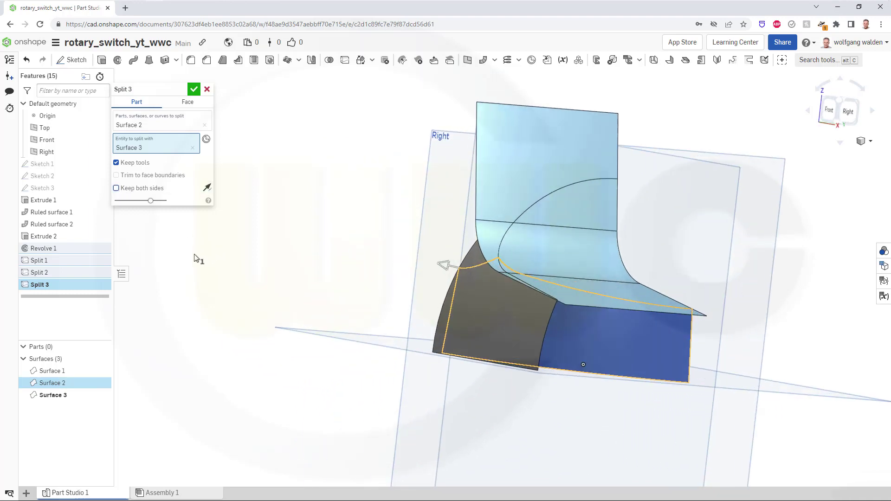
click(442, 268)
right_drag(301, 241, 290, 222)
click(194, 90)
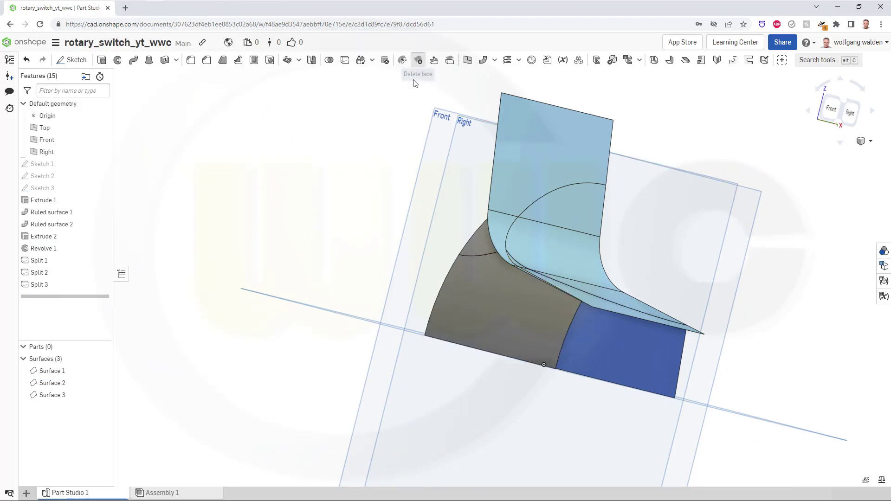
Delete the leftover grey Extrude 2 face with Delete face.
click(418, 60)
click(479, 292)
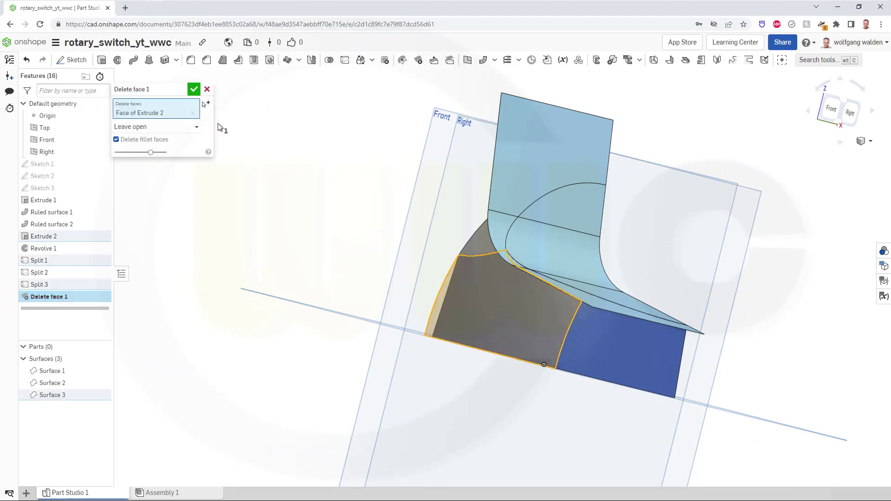
click(193, 90)
right_drag(273, 211, 351, 163)
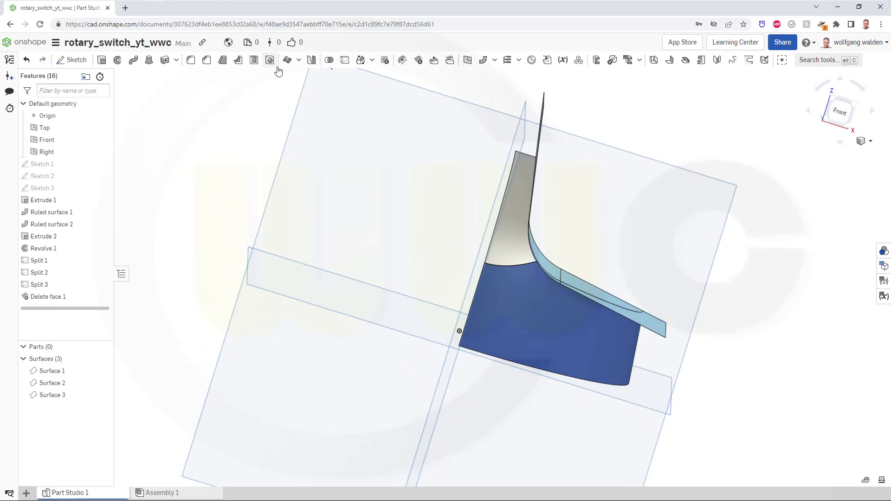
Boolean-union Surface 3 and Surface 2 into a single surface.
click(329, 61)
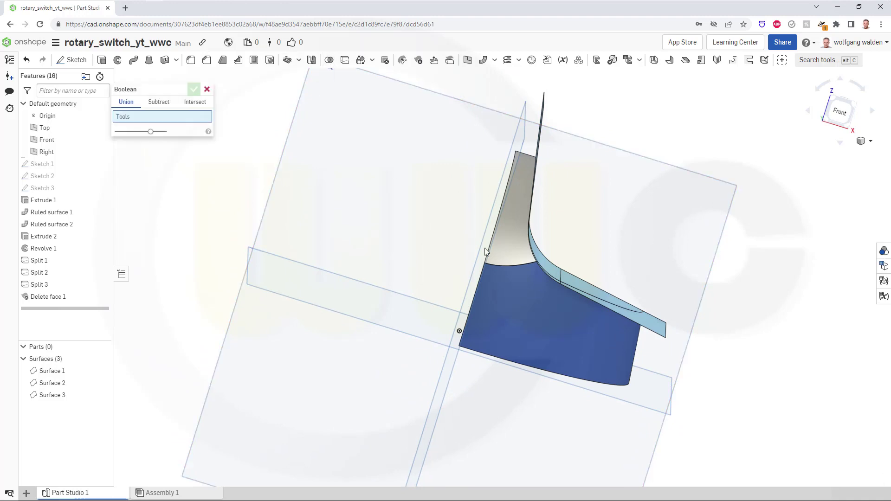
click(502, 249)
click(507, 313)
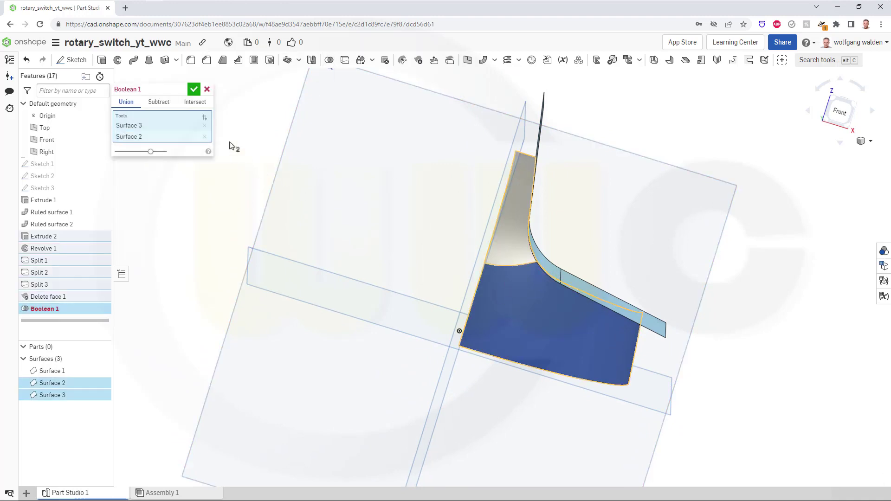
click(194, 89)
mouse_move(334, 264)
right_down()
mouse_move(273, 241)
mouse_move(274, 257)
mouse_move(326, 250)
mouse_move(319, 261)
right_up()
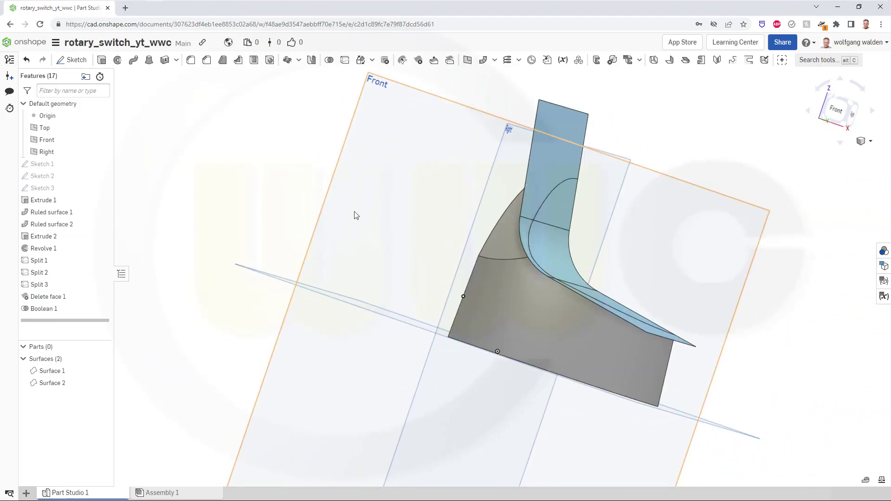
right_drag(235, 163, 233, 160)
scroll(678, 116, up, 2)
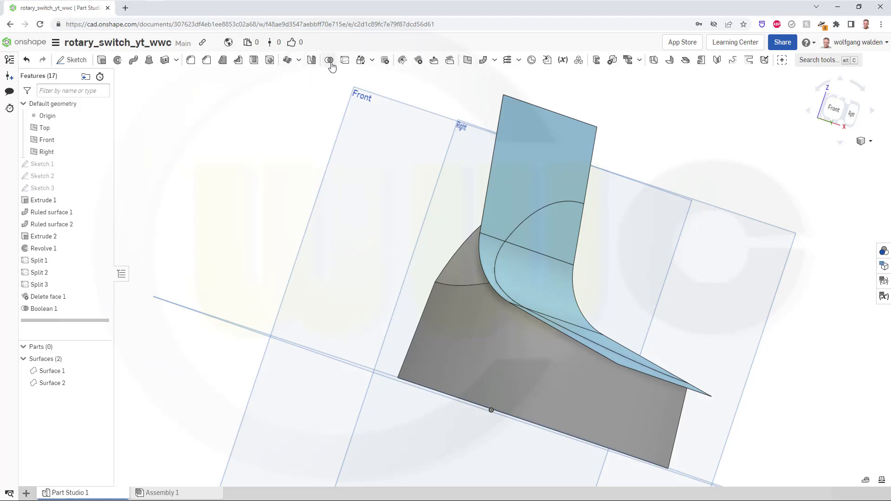
Split Surface 1 with Surface 2, keeping the tool and only one side.
key(shift+p)
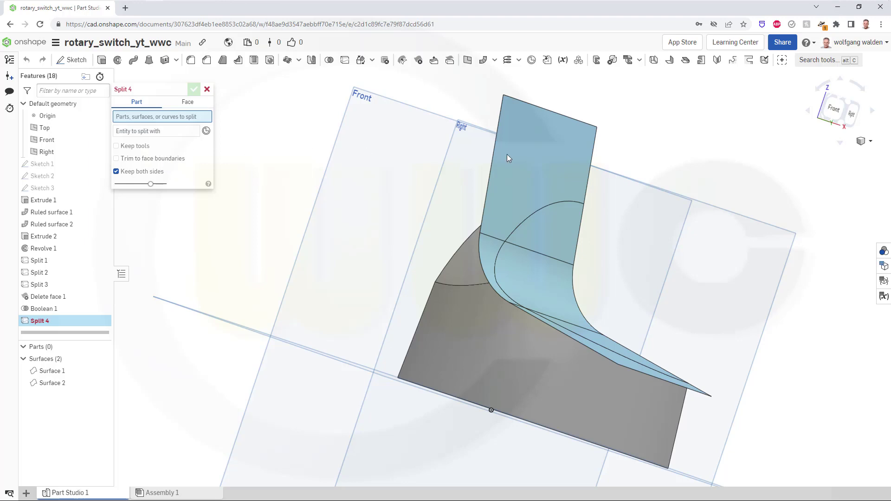
click(528, 157)
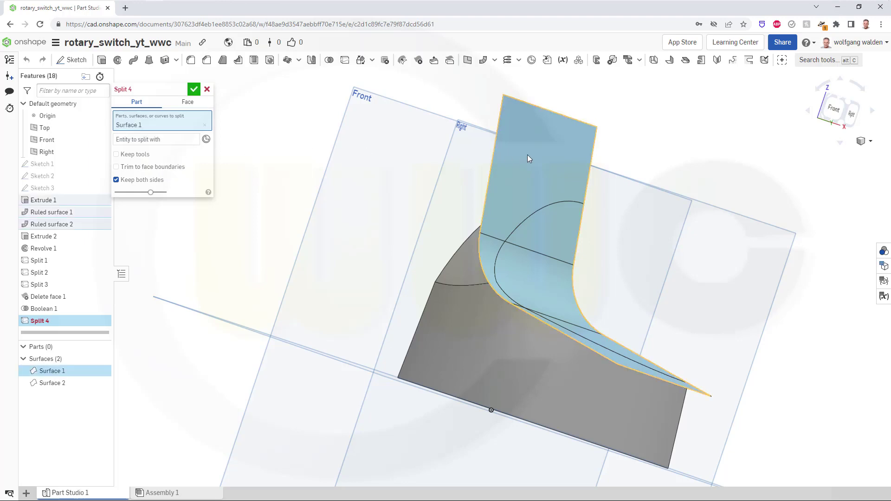
click(168, 144)
click(467, 277)
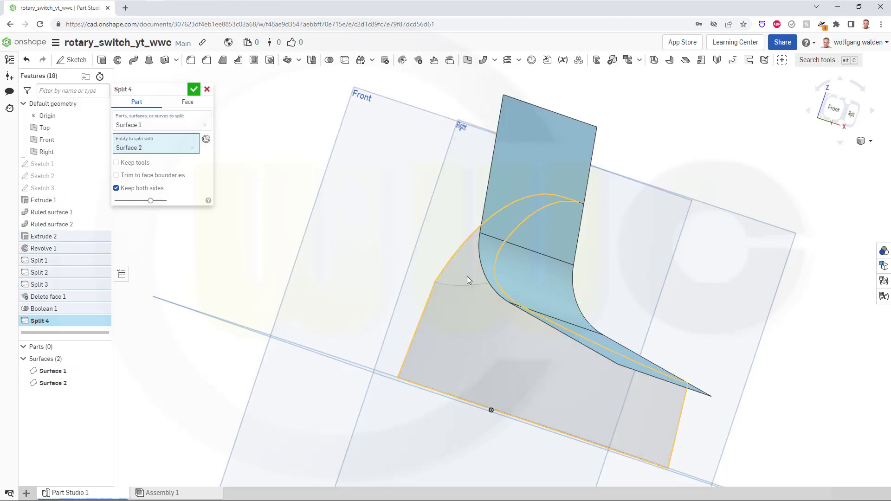
click(116, 163)
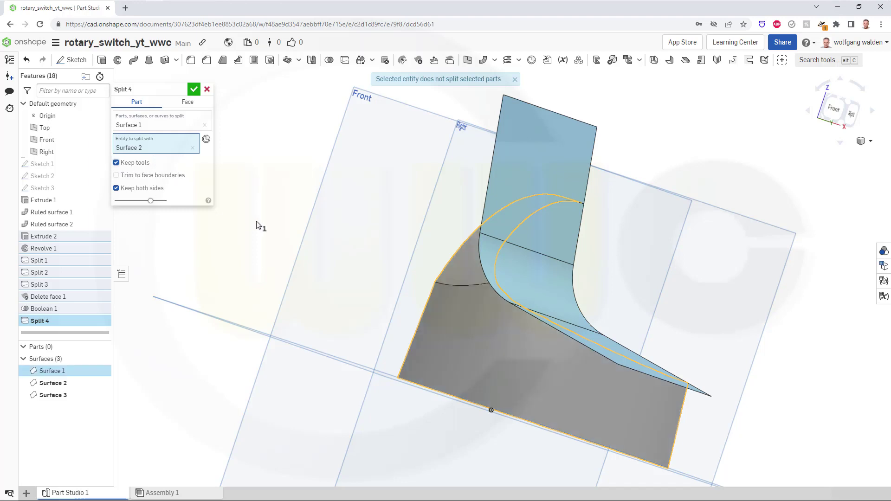
click(117, 188)
right_drag(311, 246, 285, 253)
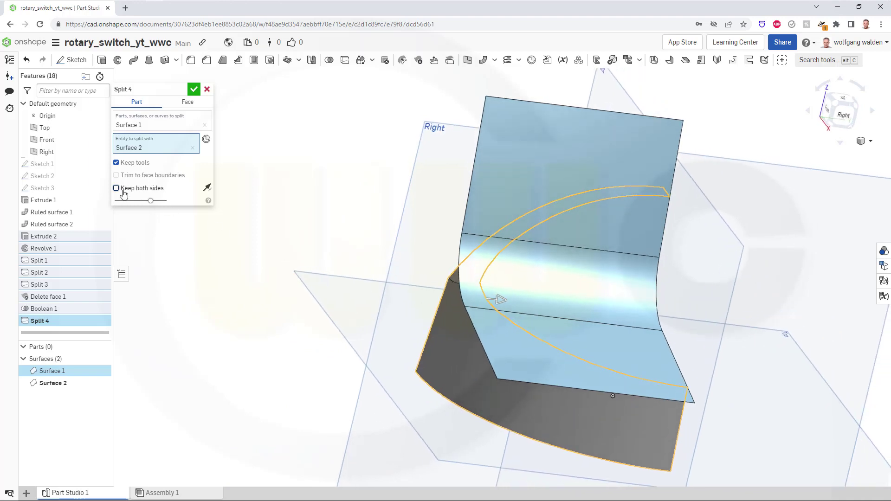
click(194, 89)
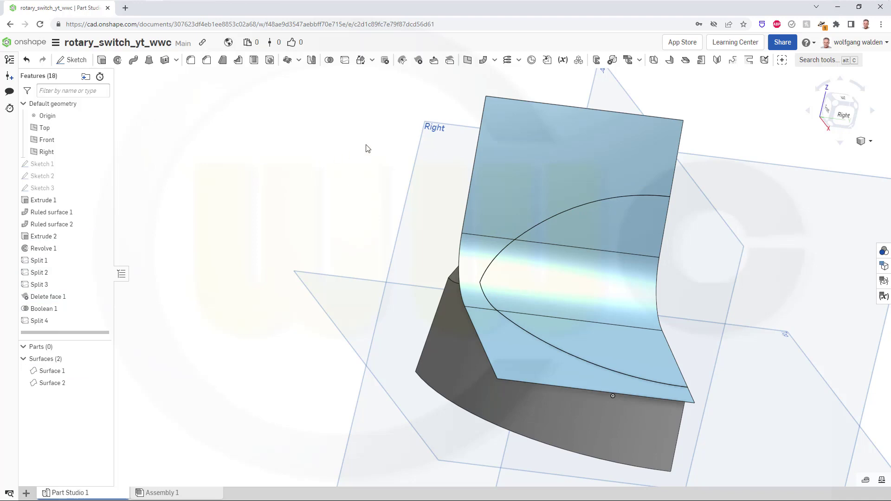
Select the two ruled faces and the Extrude 1 face for deletion.
click(419, 60)
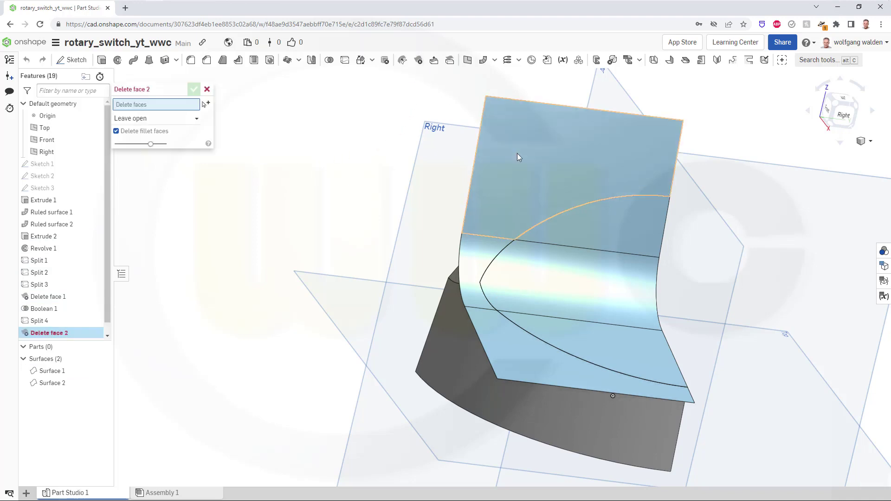
click(517, 153)
click(475, 252)
click(488, 327)
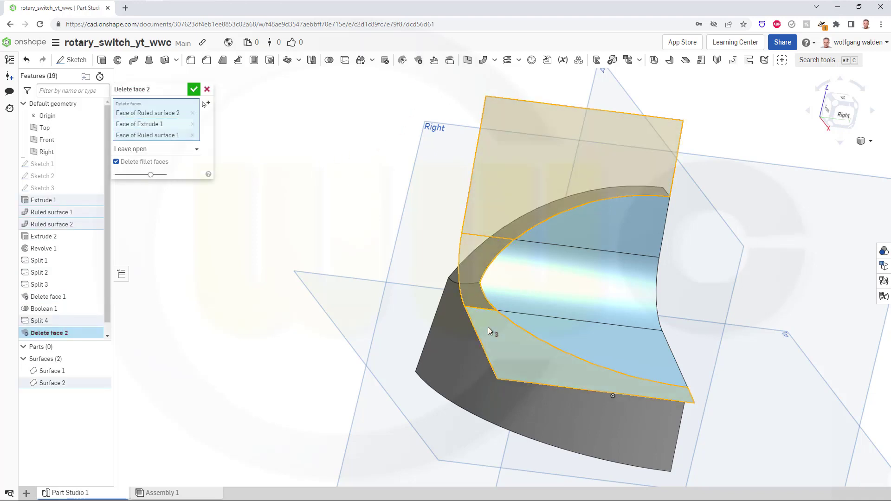
Apply the leftover-face deletion, then union the ridge and knob body surfaces as Boolean 2.
click(194, 89)
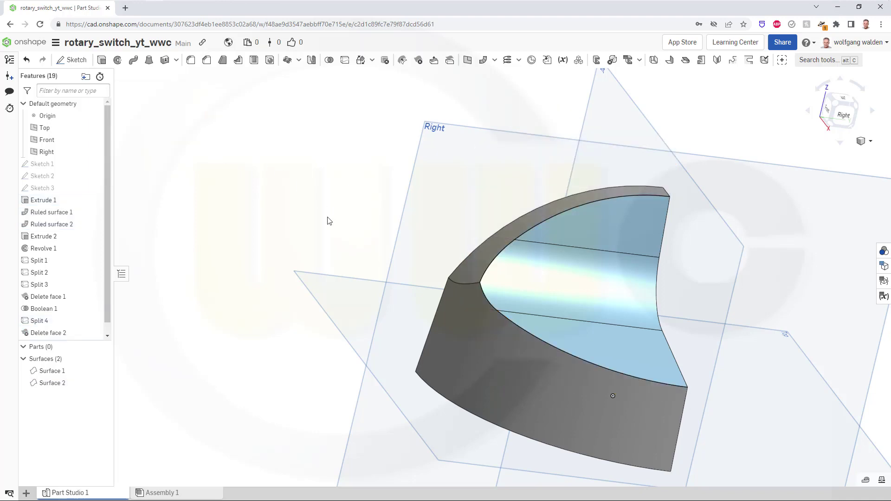
right_drag(328, 221, 339, 202)
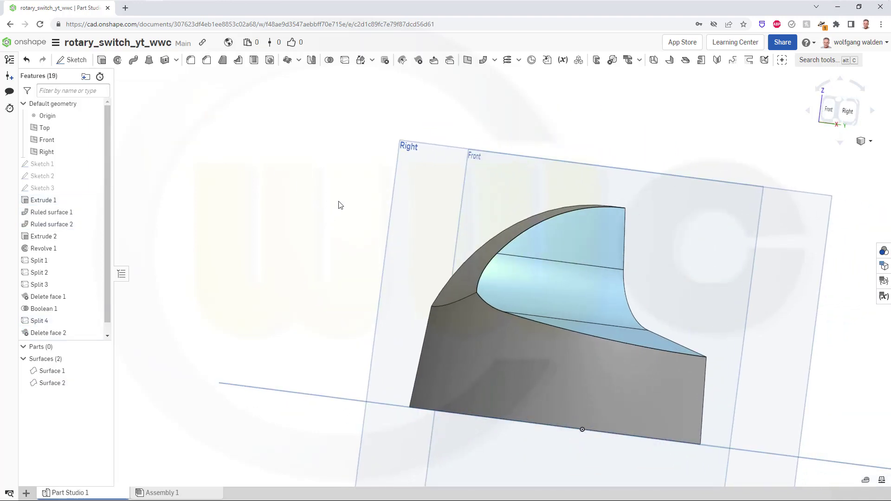
click(329, 60)
click(510, 271)
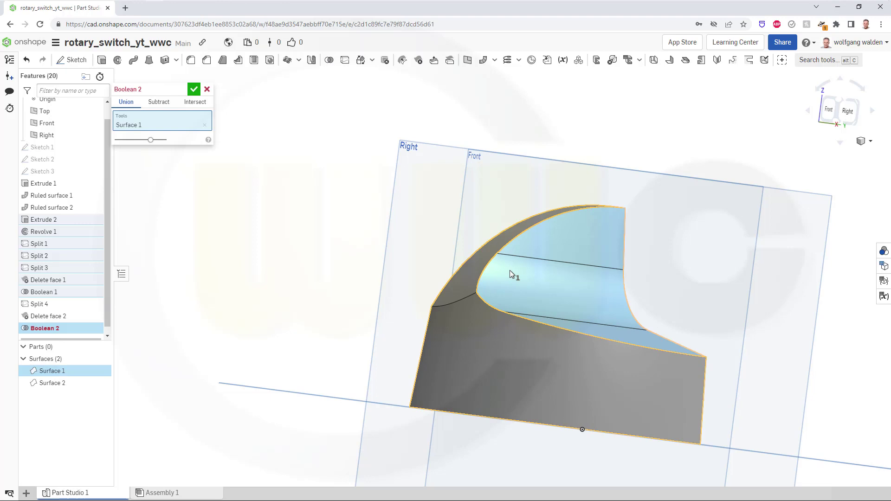
click(487, 353)
click(194, 89)
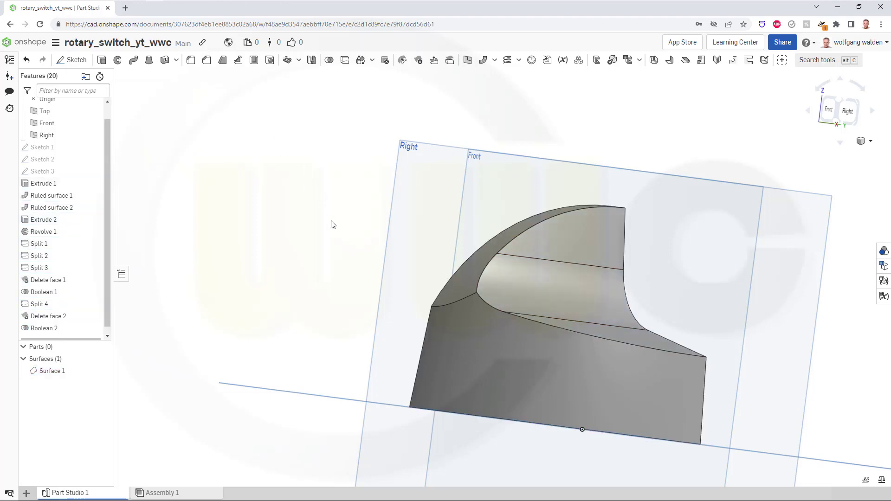
right_drag(333, 224, 342, 236)
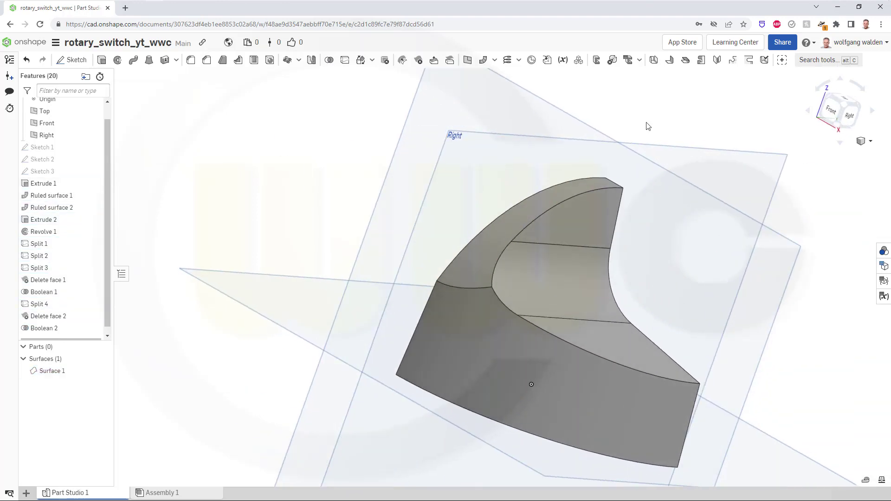
right_drag(649, 127, 325, 129)
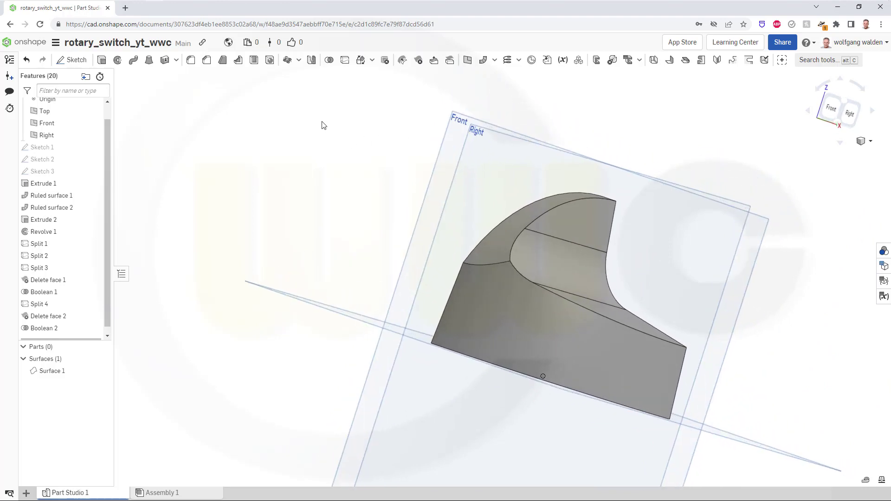
Begin a 20 mm fillet on the curved dome edge of Split 2.
click(191, 60)
click(189, 167)
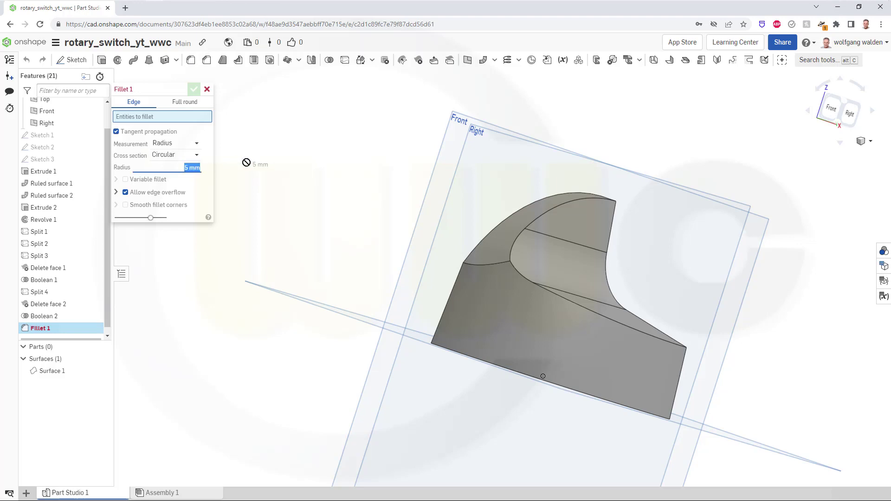
text(20)
key(Return)
click(475, 263)
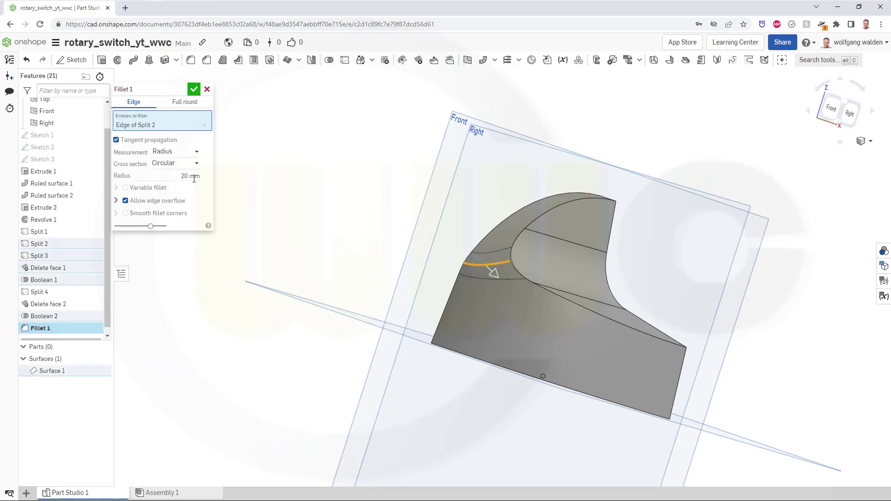
Make the fillet variable, easing to 10 mm at the inner vertex, and apply it.
click(125, 188)
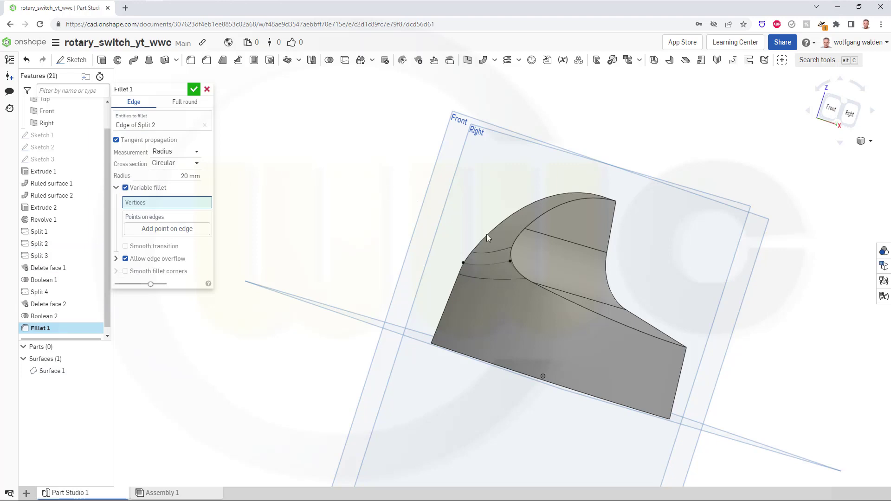
click(511, 262)
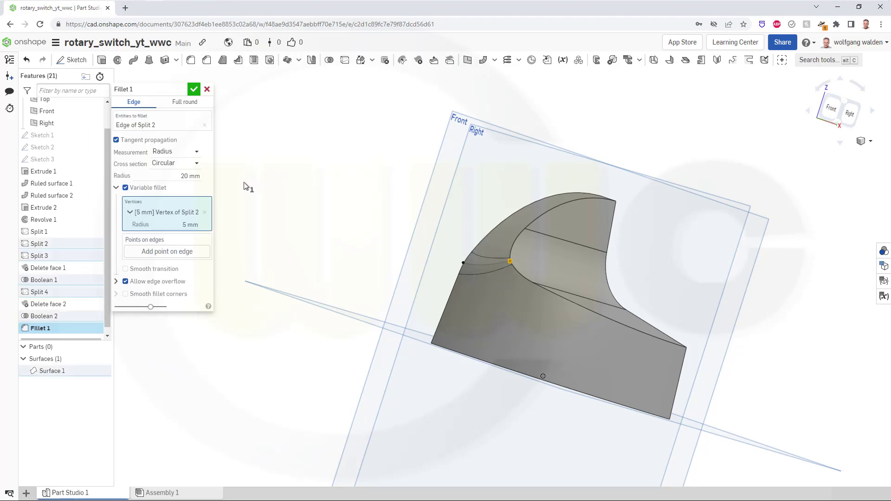
click(195, 224)
drag(195, 224, 258, 225)
text(10)
key(Return)
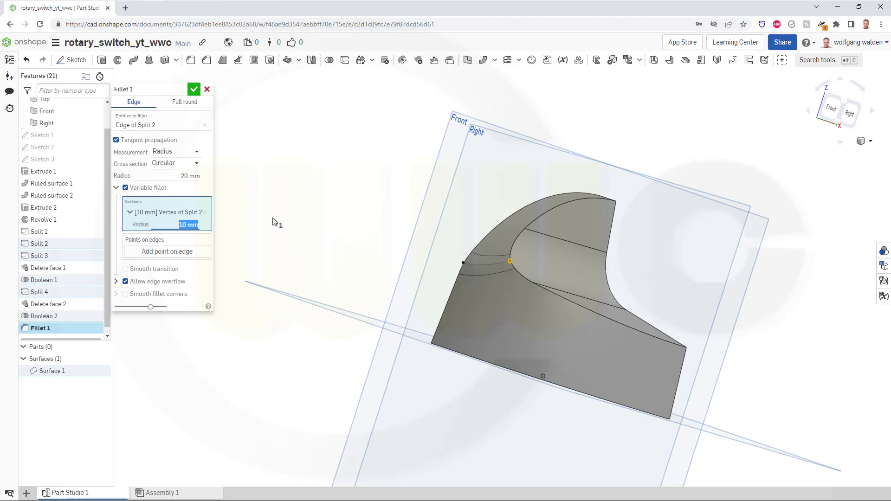
click(194, 91)
right_drag(396, 185, 456, 178)
middle_drag(721, 144, 718, 148)
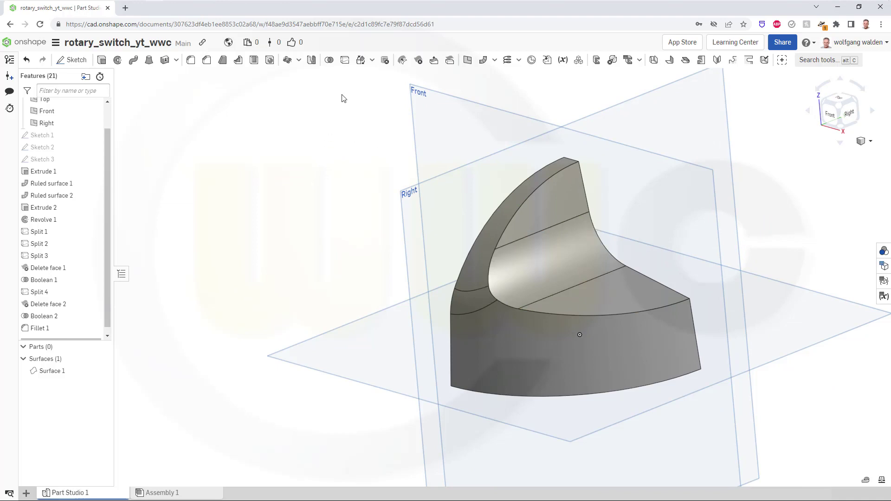
Mirror Surface 1 across the Front plane using Add with Merge with all.
click(311, 60)
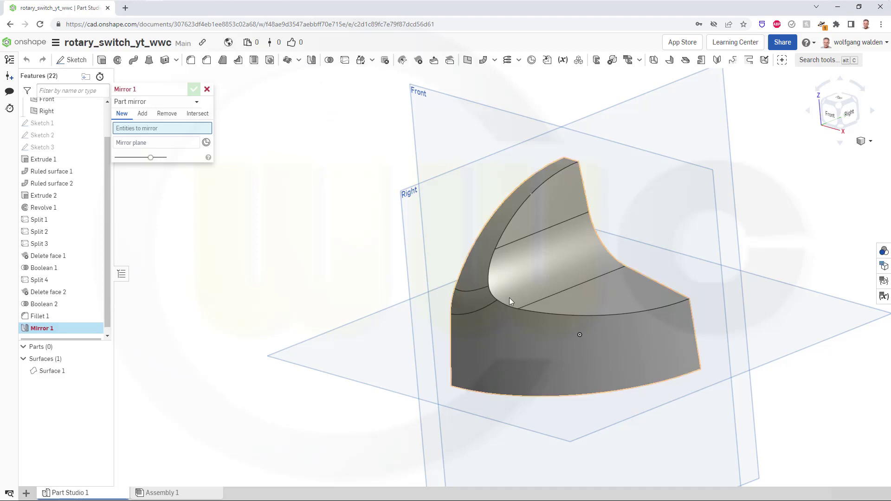
click(512, 328)
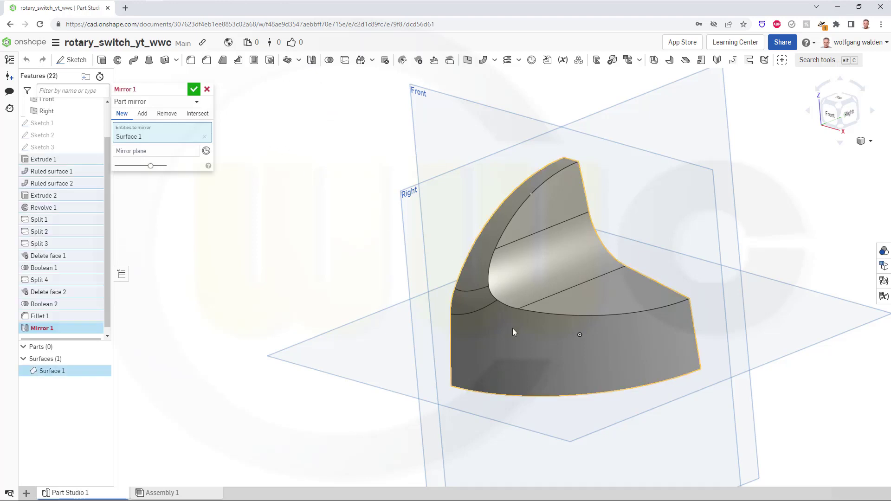
click(162, 152)
click(650, 154)
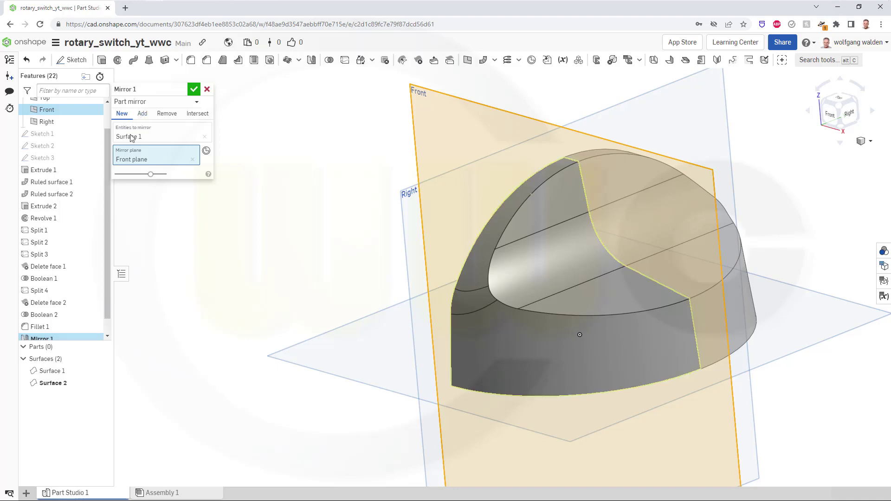
click(143, 115)
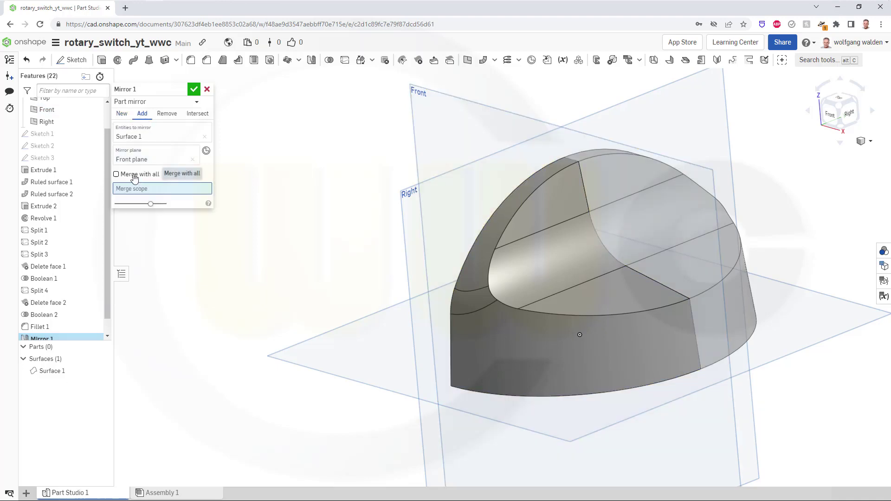
click(134, 177)
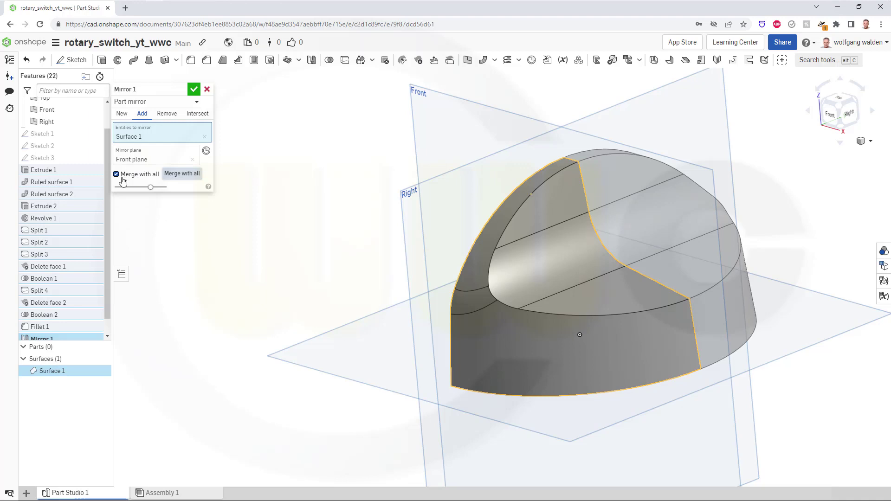
click(194, 89)
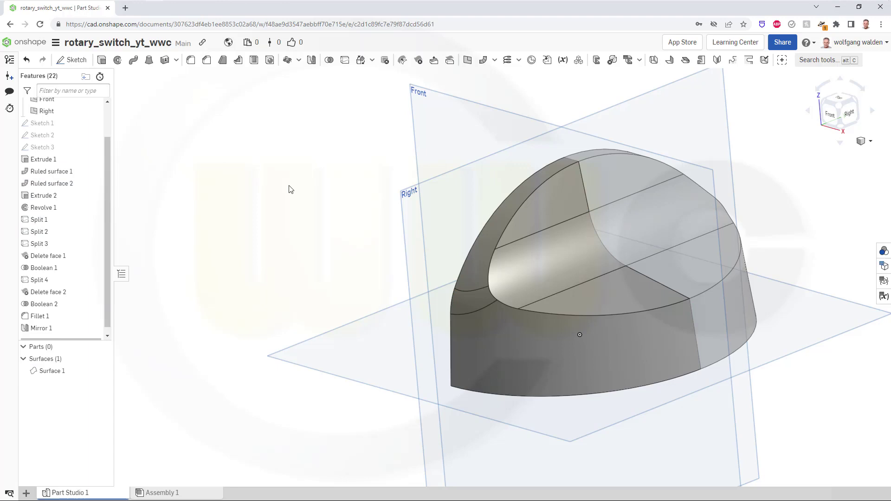
right_drag(326, 238, 263, 199)
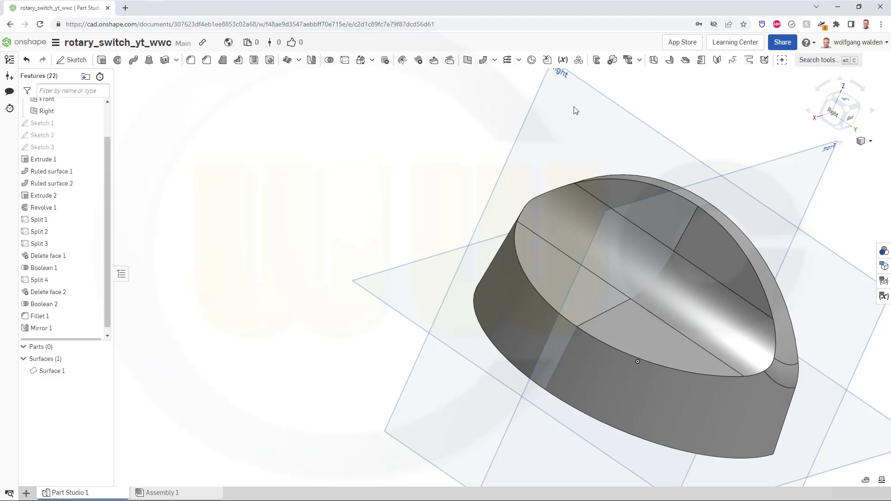
Mirror the half-knob Surface 1 across the Right plane using Add with Merge with all.
click(311, 59)
click(656, 356)
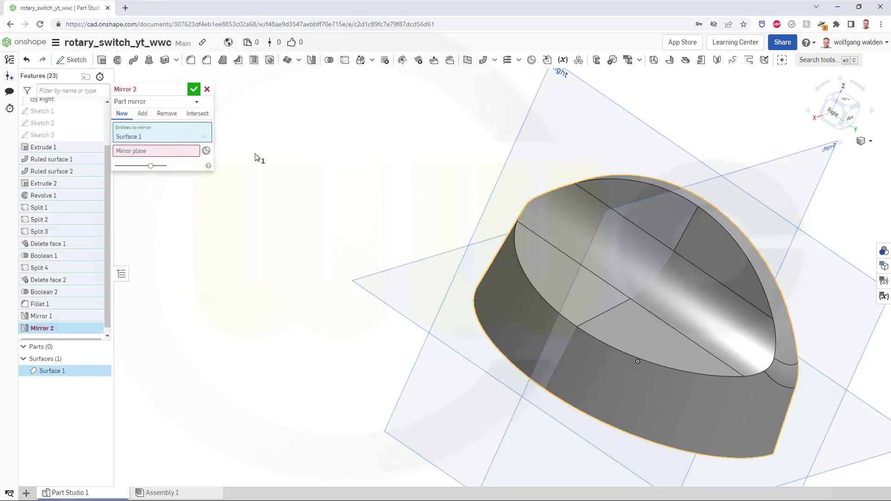
click(671, 147)
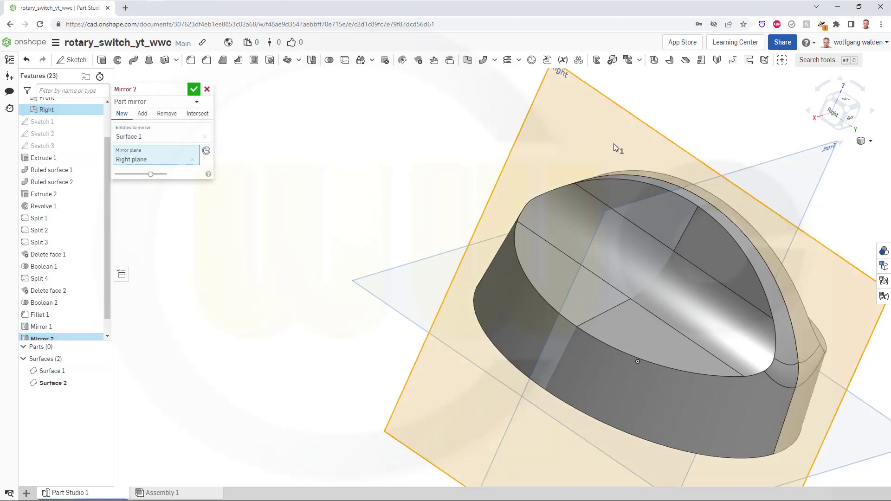
click(143, 114)
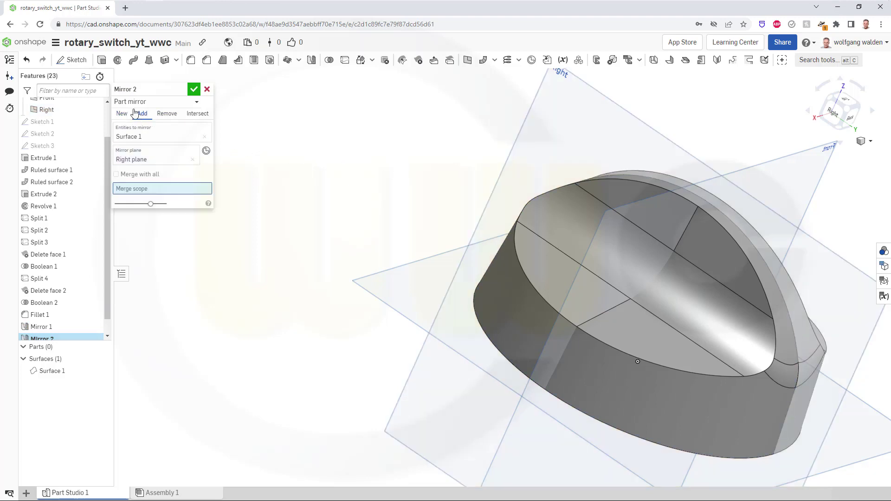
click(116, 174)
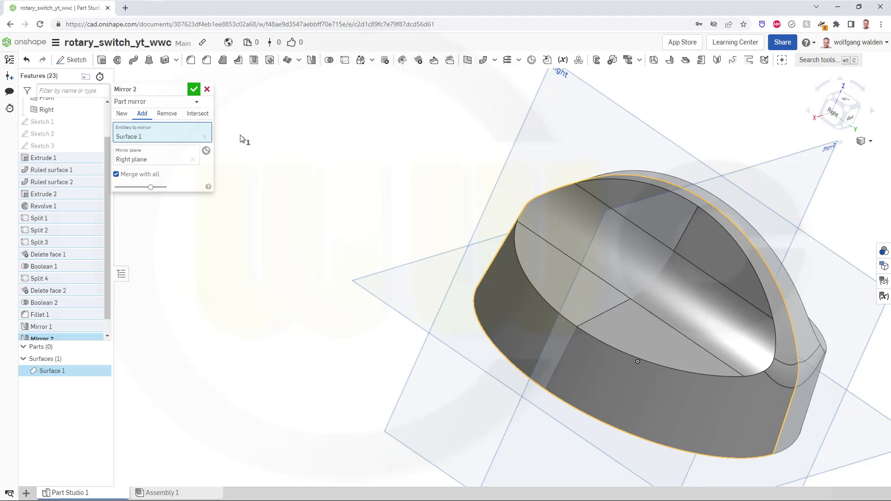
click(193, 89)
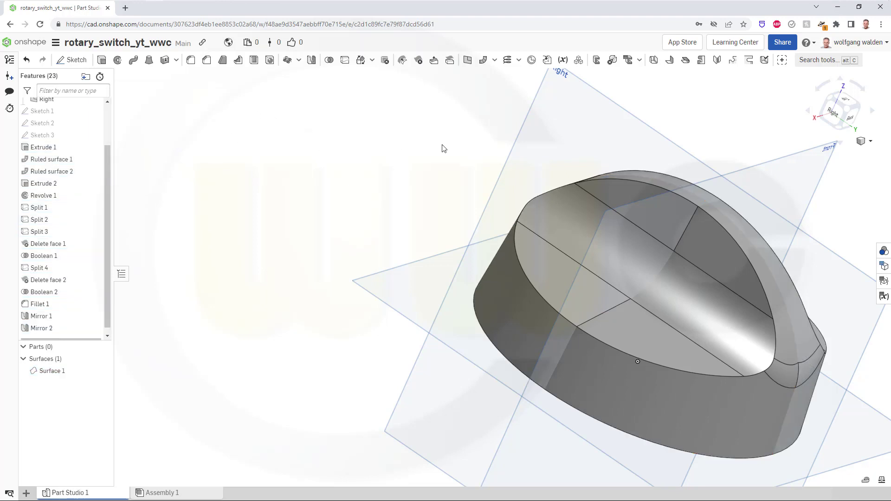
Hide all the planes in the view.
right_click(642, 124)
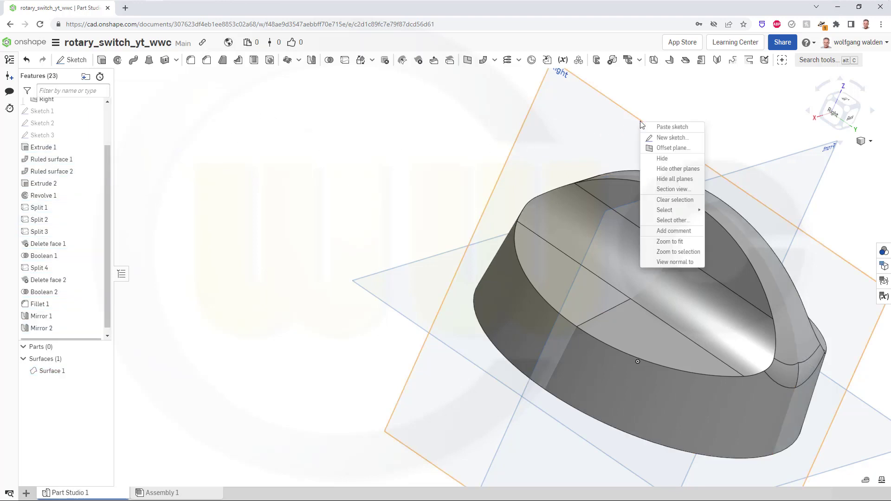
click(673, 179)
right_drag(665, 247, 534, 282)
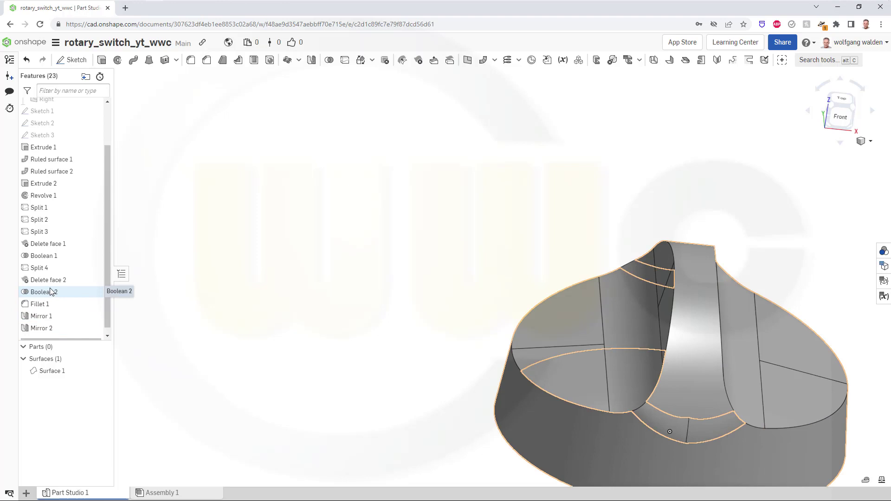
Roll the feature list back to just after Fillet 1, before the mirrors.
drag(75, 340, 80, 318)
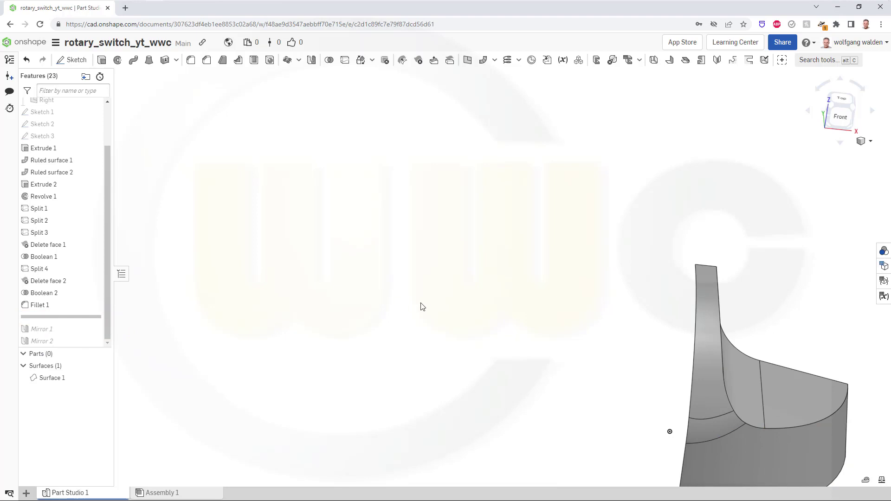
key(Left)
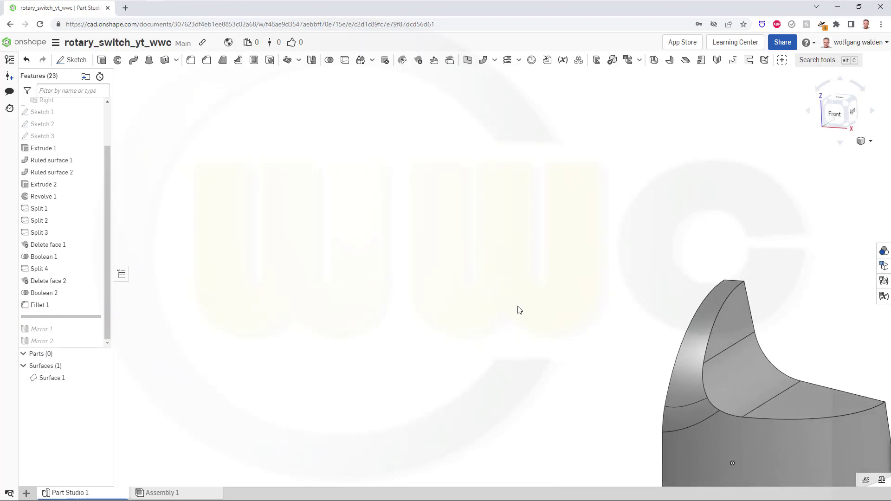
middle_drag(520, 311, 314, 215)
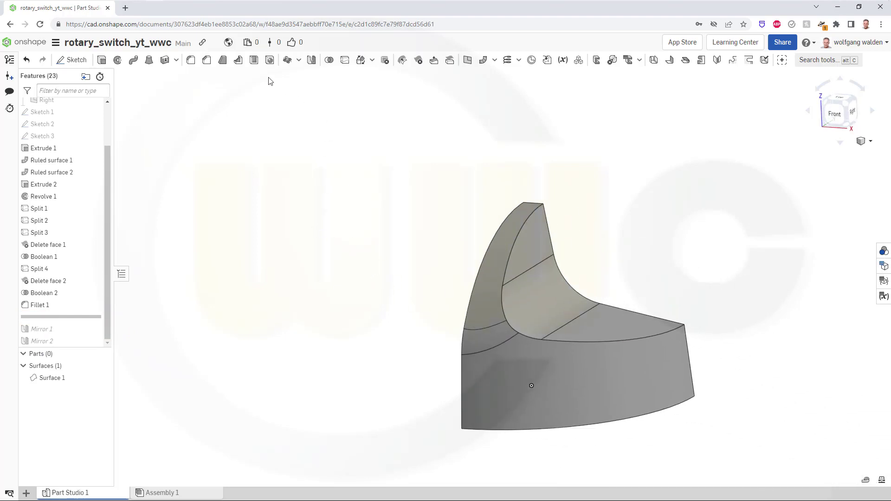
Add a 5 mm fillet on the ridge's inner curved edge of Split 1.
click(191, 63)
click(191, 168)
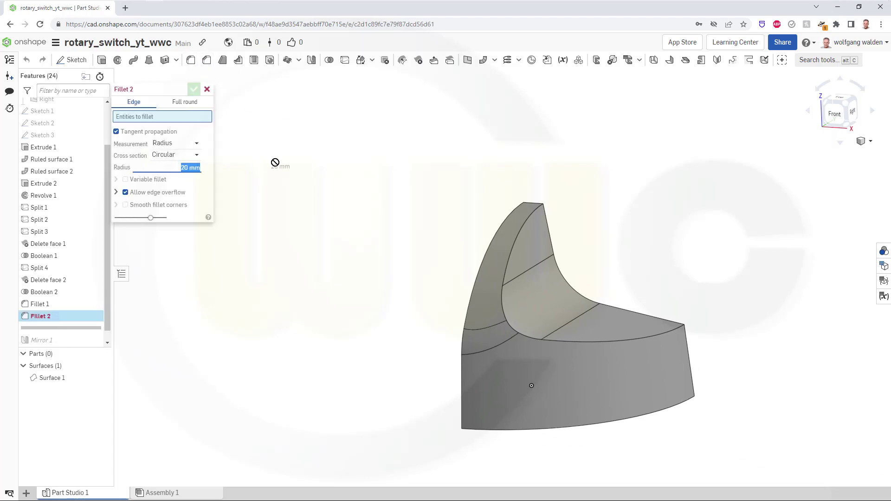
text(5)
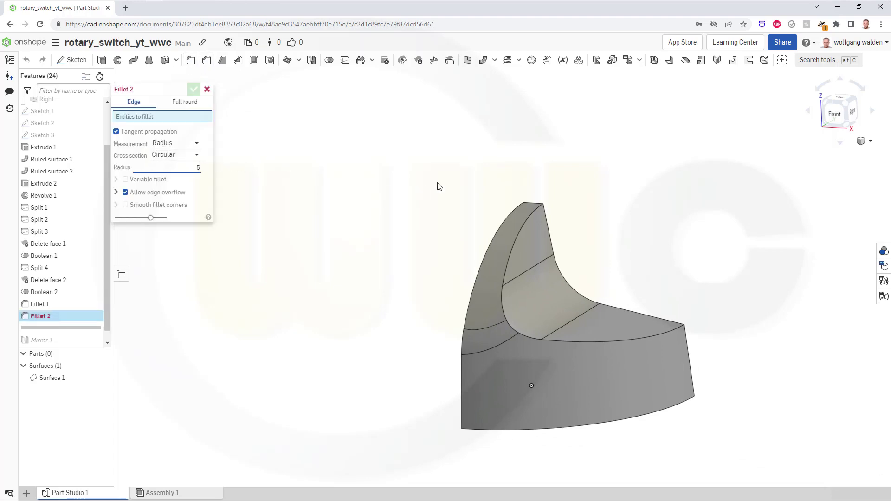
click(522, 228)
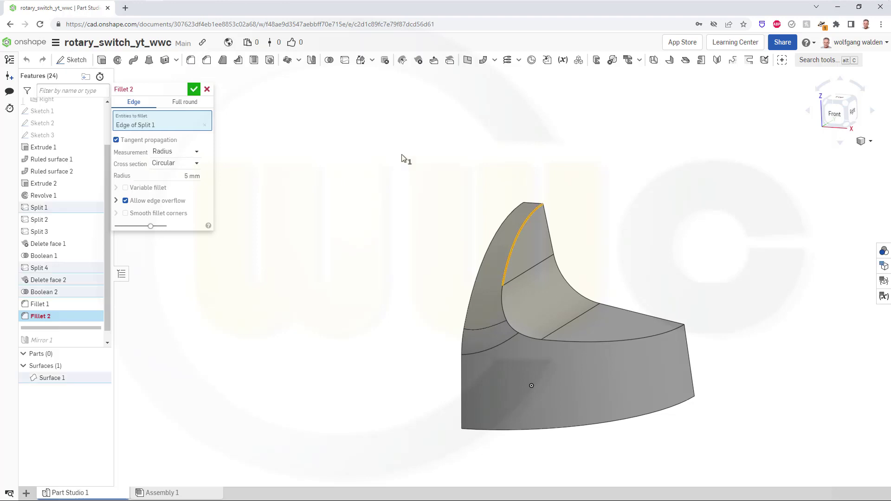
click(193, 91)
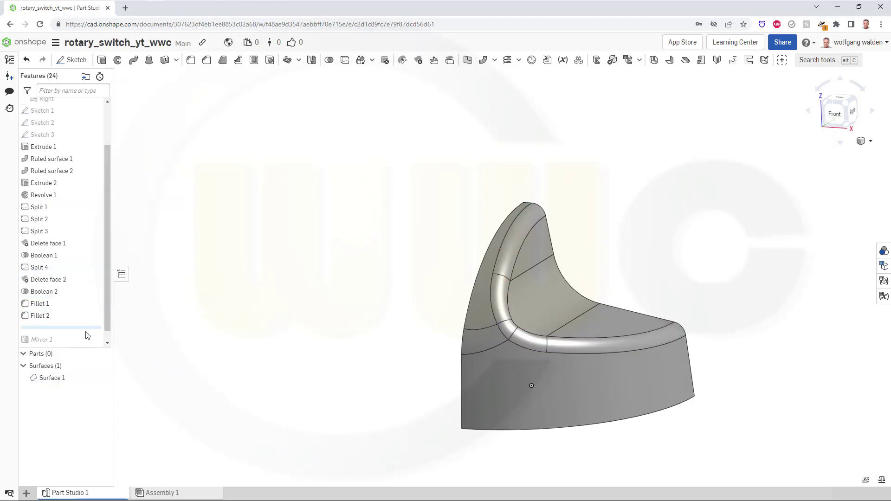
Roll the history below Mirror 2 and inspect the full knob with its 5 mm ridge fillet.
scroll(84, 328, down, 1)
drag(83, 320, 84, 343)
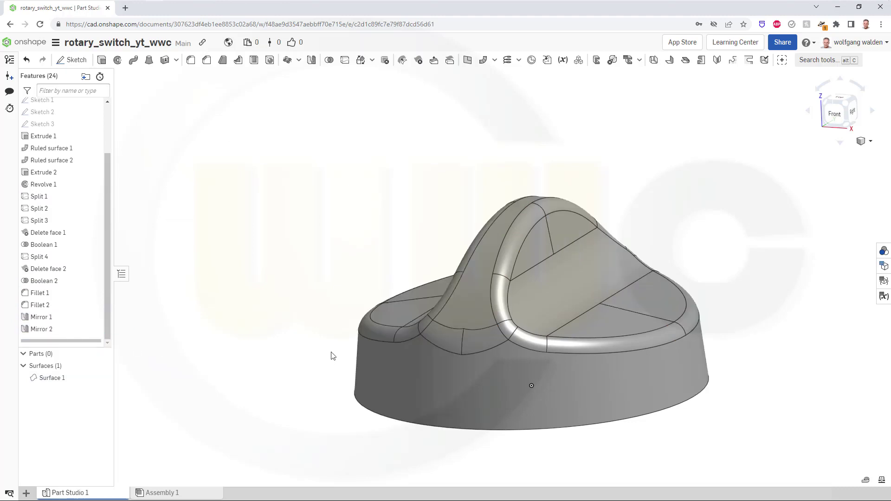
right_drag(253, 315, 210, 308)
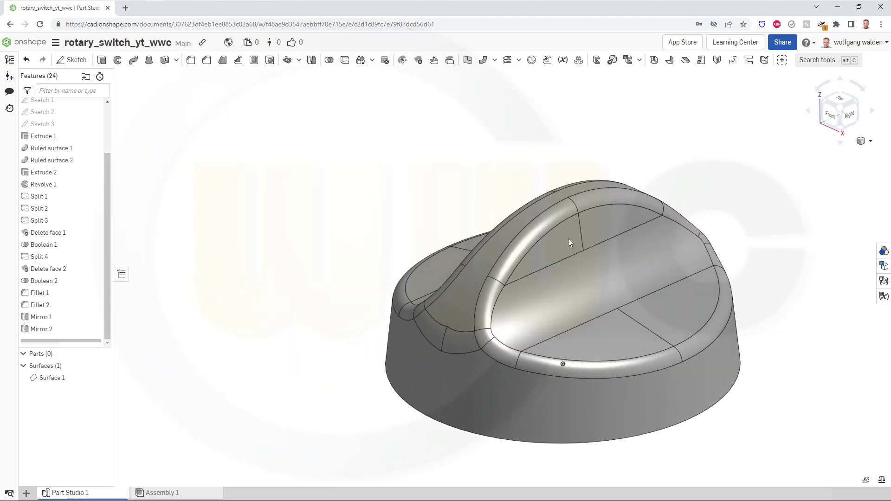